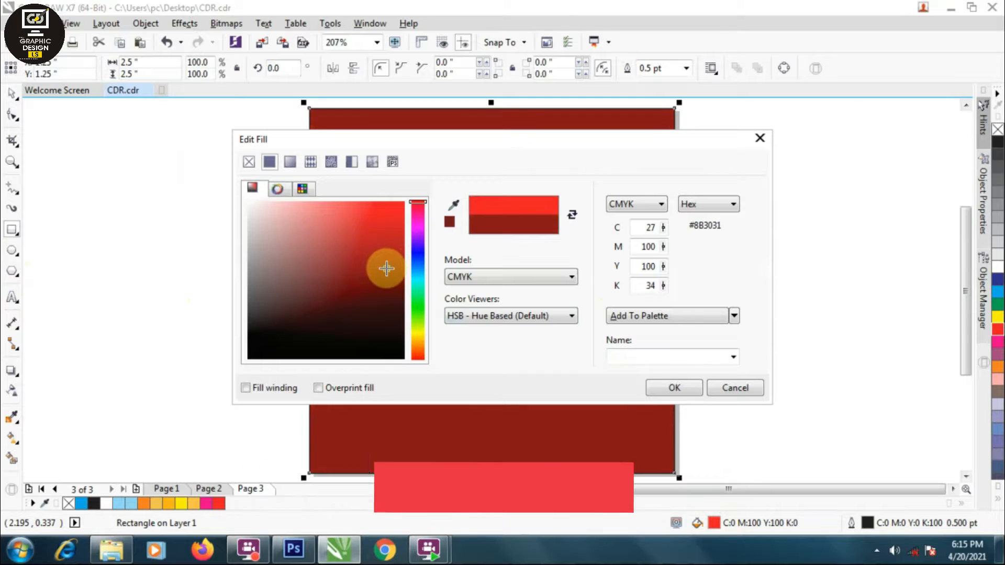
# Fill the square with an elliptical fountain fill running from dark red (C27 M100 Y100 K34) at the edges to black in the centre.
pyautogui.click(656, 389)
pyautogui.press('F11')
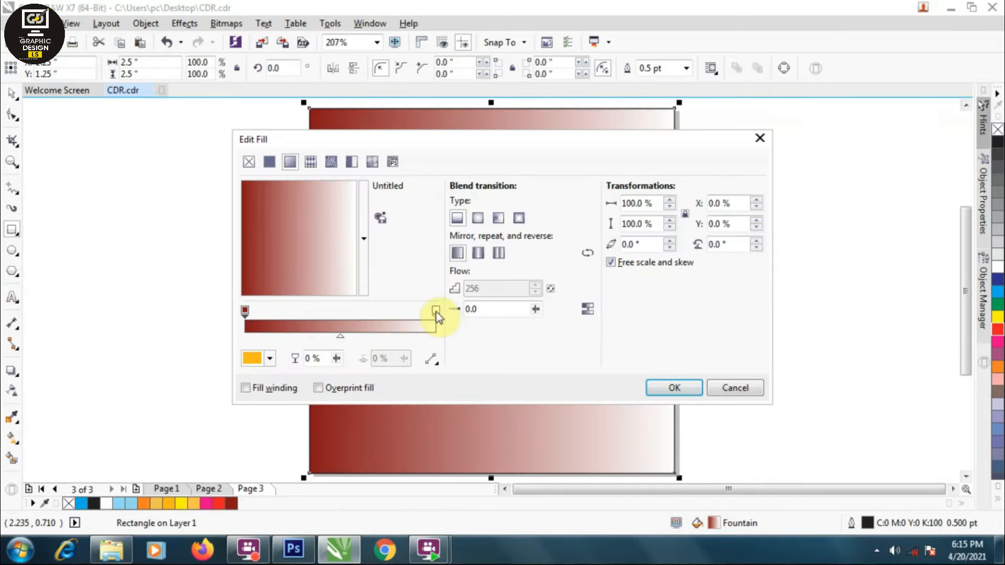
pyautogui.click(269, 359)
pyautogui.click(268, 311)
pyautogui.click(482, 219)
pyautogui.moveTo(532, 141); pyautogui.dragTo(636, 292)
pyautogui.click(585, 369)
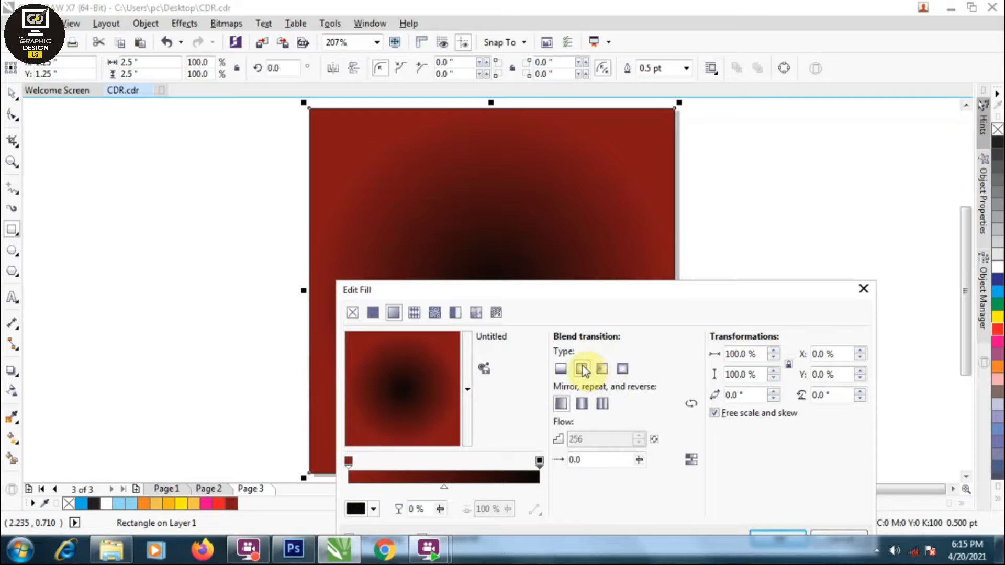
pyautogui.click(681, 403)
pyautogui.click(681, 404)
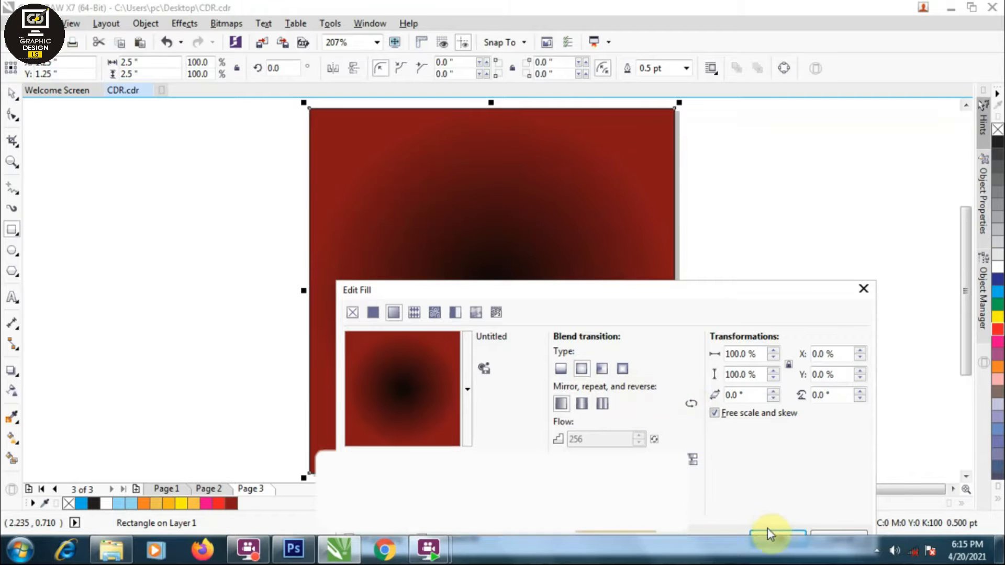
pyautogui.click(774, 536)
pyautogui.click(12, 93)
pyautogui.click(268, 333)
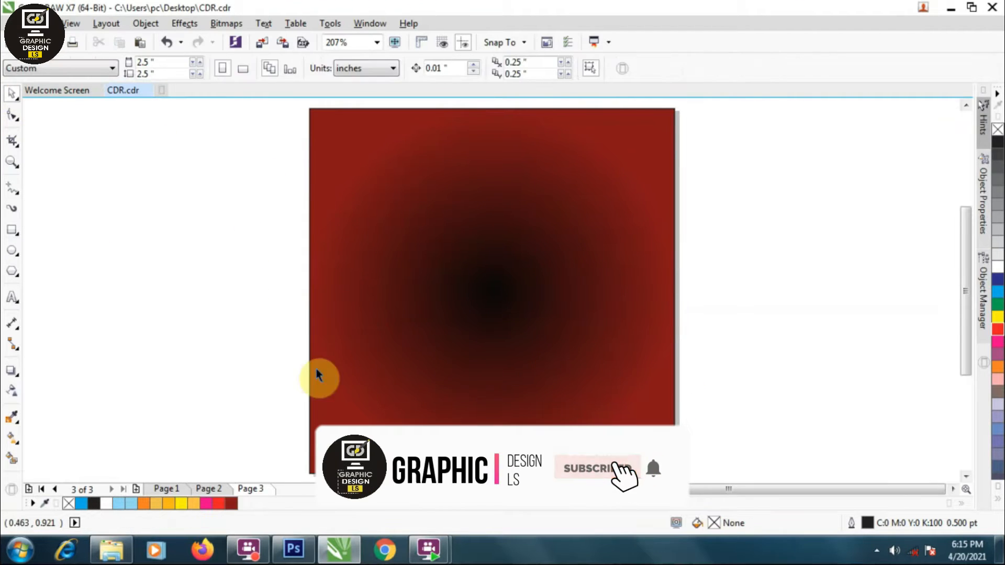
# Bring the red texture image from its Desktop folder into the drawing over the square.
pyautogui.click(111, 549)
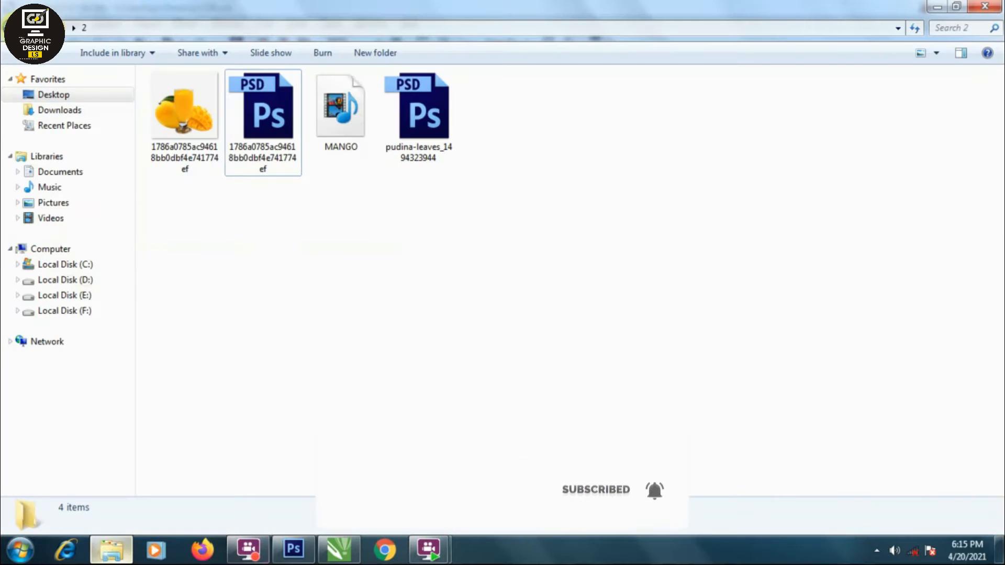
pyautogui.click(52, 94)
pyautogui.click(626, 260)
pyautogui.doubleClick(626, 259)
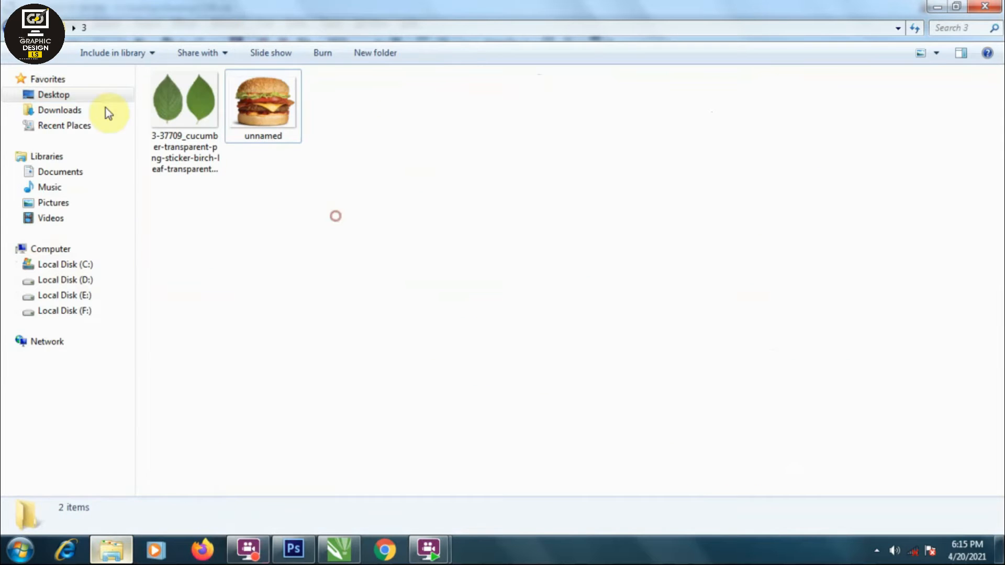
pyautogui.click(52, 96)
pyautogui.moveTo(998, 263); pyautogui.dragTo(1001, 338)
pyautogui.doubleClick(236, 194)
pyautogui.moveTo(259, 137); pyautogui.dragTo(478, 344)
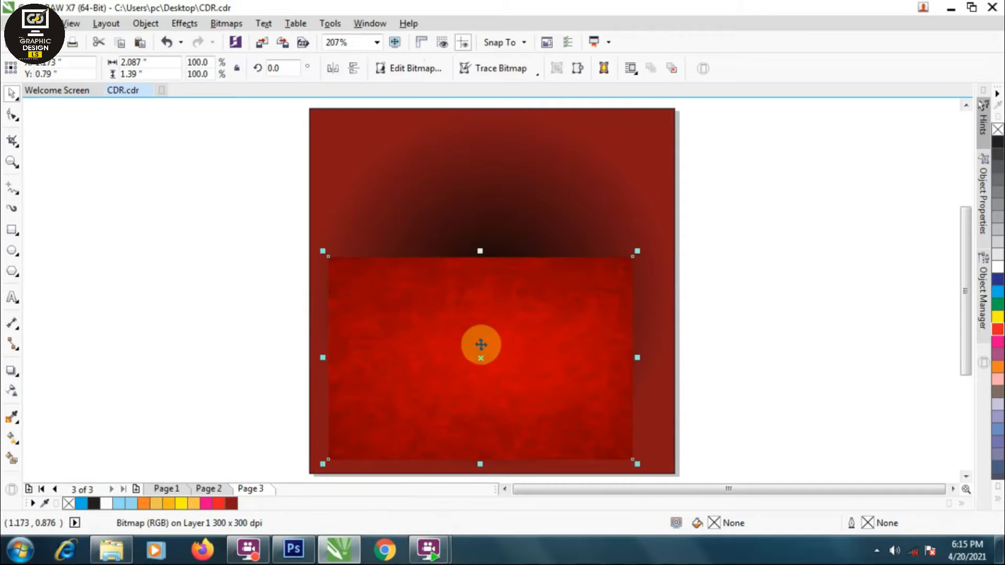
# PowerClip the red texture inside the square, rotated 90° and enlarged to about 191% so it covers the whole square.
pyautogui.moveTo(637, 466); pyautogui.dragTo(710, 454)
pyautogui.scroll(-1, 661, 379)
pyautogui.moveTo(644, 367); pyautogui.dragTo(670, 448)
pyautogui.rightClick(642, 392)
pyautogui.click(359, 285)
pyautogui.moveTo(572, 399); pyautogui.dragTo(563, 313)
pyautogui.click(641, 312)
pyautogui.rightClick(630, 296)
pyautogui.click(654, 130)
pyautogui.moveTo(654, 412); pyautogui.dragTo(675, 448)
pyautogui.click(640, 368)
# Apply a linear fountain transparency to the clipped red texture, fading it from opaque at the bottom to clear at the top.
pyautogui.click(15, 419)
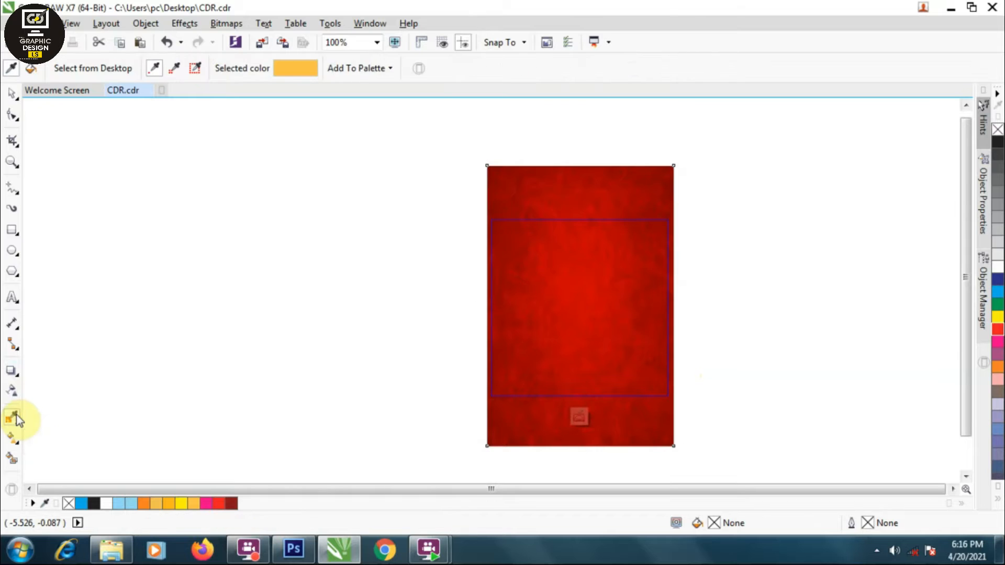
pyautogui.click(12, 390)
pyautogui.moveTo(579, 228); pyautogui.dragTo(617, 429)
pyautogui.moveTo(579, 229); pyautogui.dragTo(563, 137)
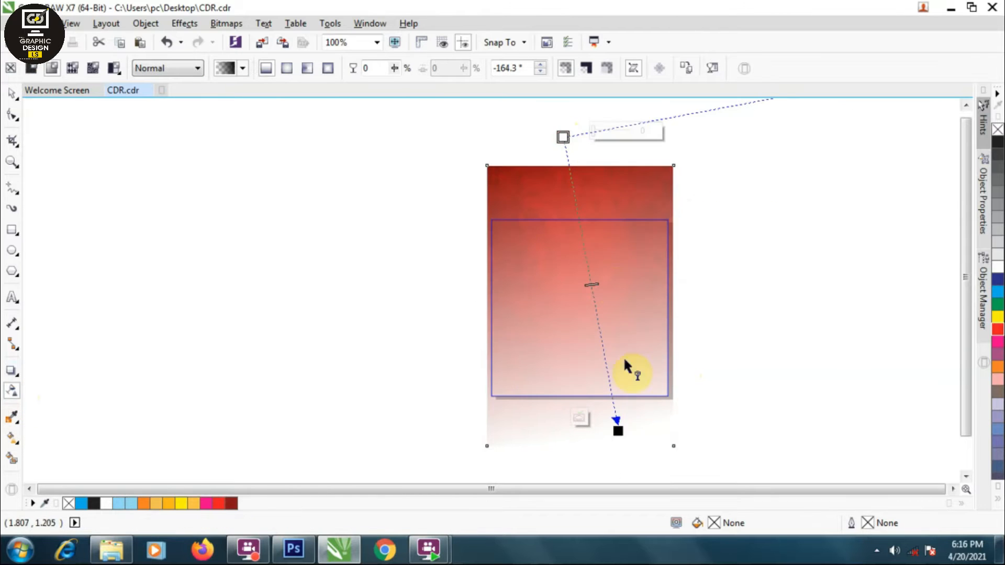
pyautogui.moveTo(620, 435); pyautogui.dragTo(670, 206)
pyautogui.moveTo(562, 138); pyautogui.dragTo(556, 395)
pyautogui.moveTo(673, 197); pyautogui.dragTo(594, 378)
pyautogui.moveTo(520, 305); pyautogui.dragTo(580, 166)
pyautogui.moveTo(589, 281); pyautogui.dragTo(591, 334)
pyautogui.moveTo(595, 395); pyautogui.dragTo(583, 391)
pyautogui.click(11, 93)
# Finish editing the PowerClip contents of the square.
pyautogui.rightClick(626, 294)
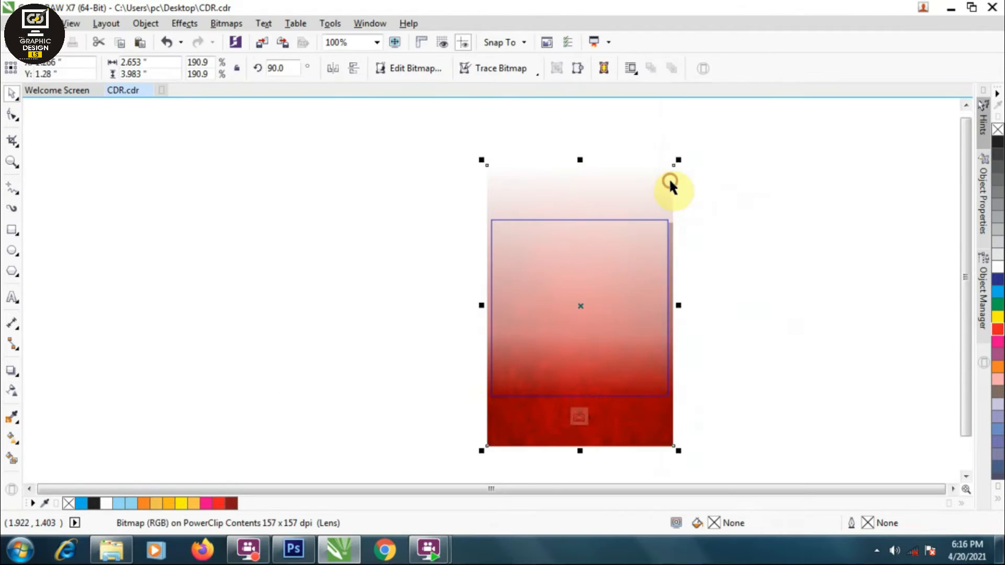
pyautogui.click(676, 176)
pyautogui.click(631, 295)
pyautogui.scroll(1, 612, 336)
pyautogui.click(765, 312)
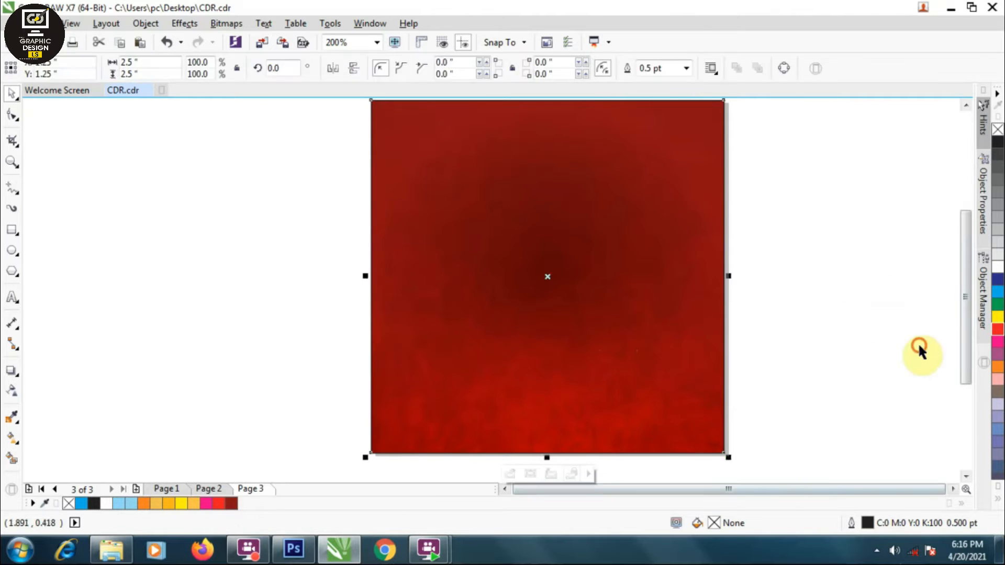
# Draw a rectangle about 2.5 × 0.61 in along the square's bottom edge and fill it with black.
pyautogui.click(11, 232)
pyautogui.moveTo(370, 367); pyautogui.dragTo(728, 454)
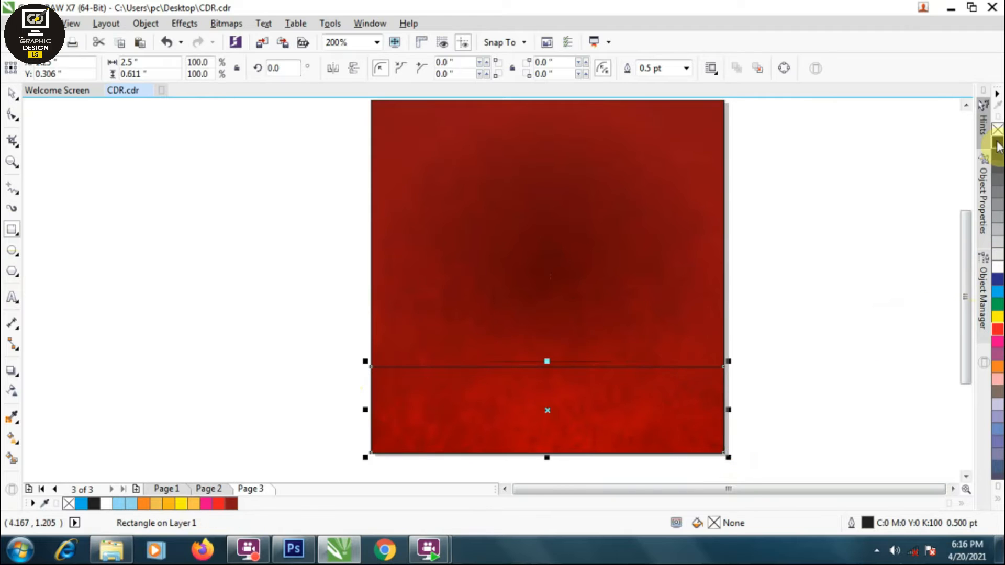
pyautogui.moveTo(997, 173); pyautogui.dragTo(692, 372)
# Apply a linear fountain transparency to the black rectangle so it fades out upward into the red background.
pyautogui.click(13, 393)
pyautogui.moveTo(534, 412); pyautogui.dragTo(544, 444)
pyautogui.moveTo(543, 337); pyautogui.dragTo(546, 370)
pyautogui.click(12, 95)
pyautogui.click(54, 137)
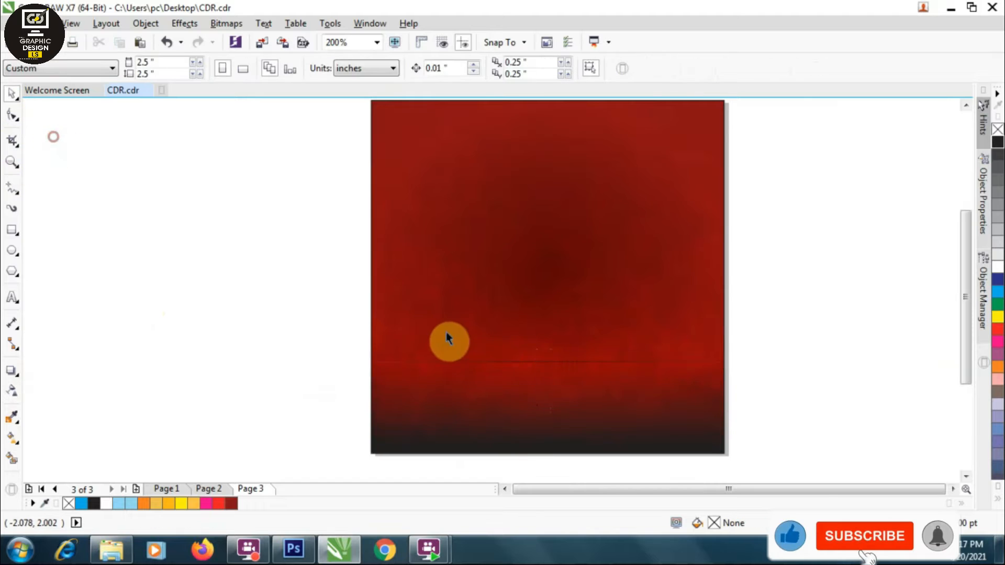
pyautogui.scroll(1, 508, 370)
pyautogui.scroll(-1, 326, 406)
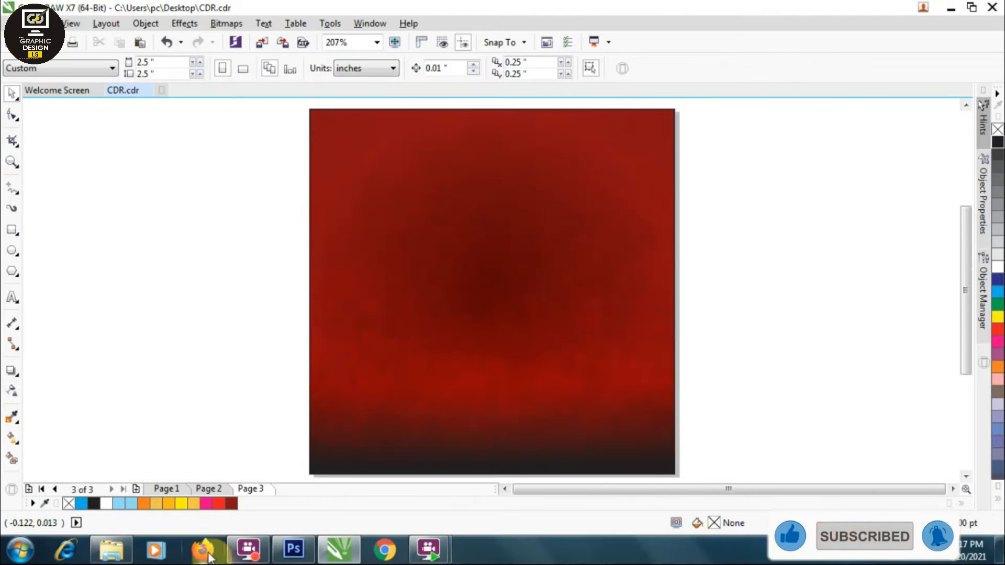
# Bring the burger image "unnamed" from its folder into the drawing.
pyautogui.click(111, 550)
pyautogui.click(11, 30)
pyautogui.doubleClick(588, 259)
pyautogui.moveTo(266, 113); pyautogui.dragTo(507, 295)
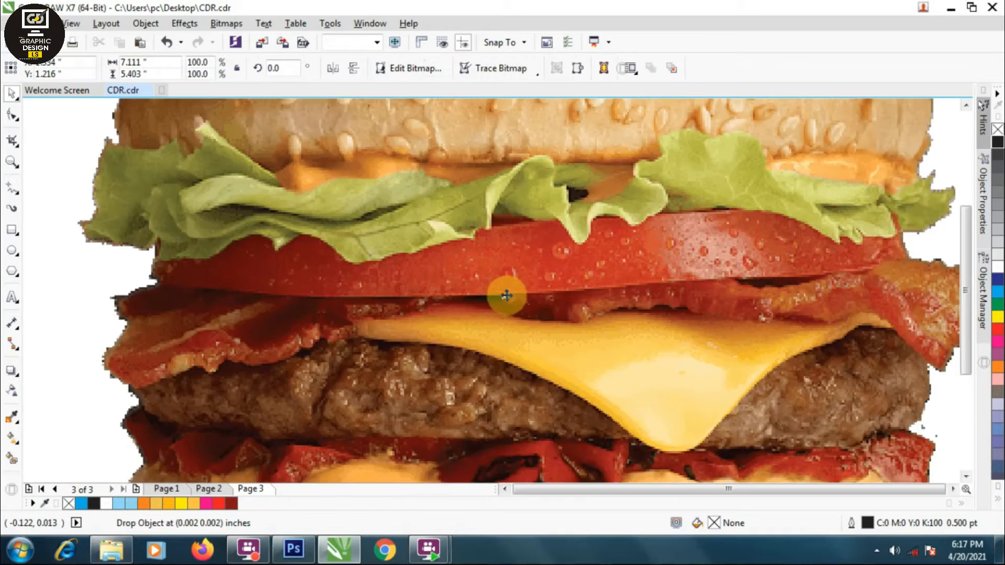
# Scale the burger to about 19% and tilt it about 12.5° counterclockwise in the right half of the square.
pyautogui.scroll(-2, 507, 294)
pyautogui.moveTo(637, 196); pyautogui.dragTo(541, 297)
pyautogui.scroll(2, 542, 297)
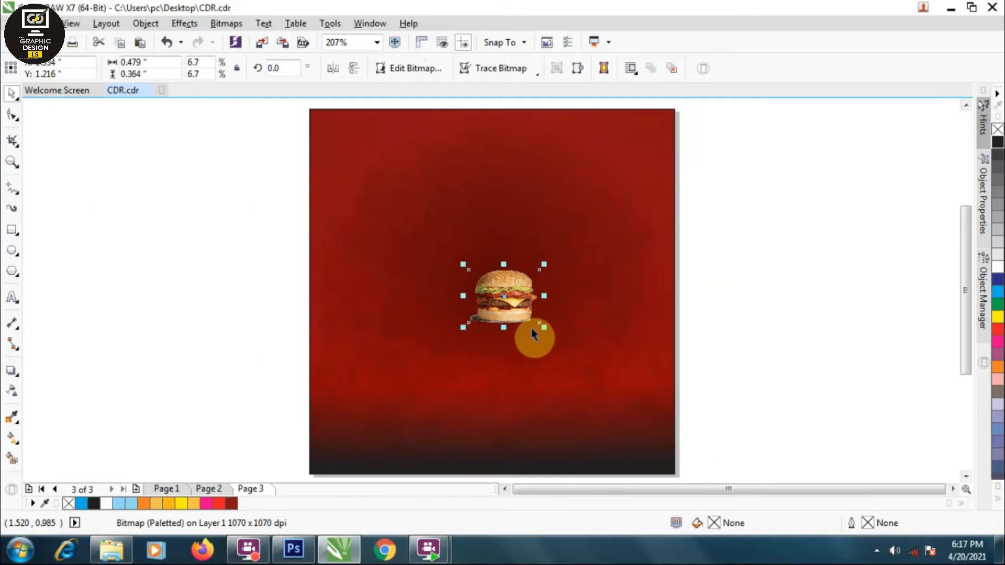
pyautogui.moveTo(600, 369); pyautogui.dragTo(599, 332)
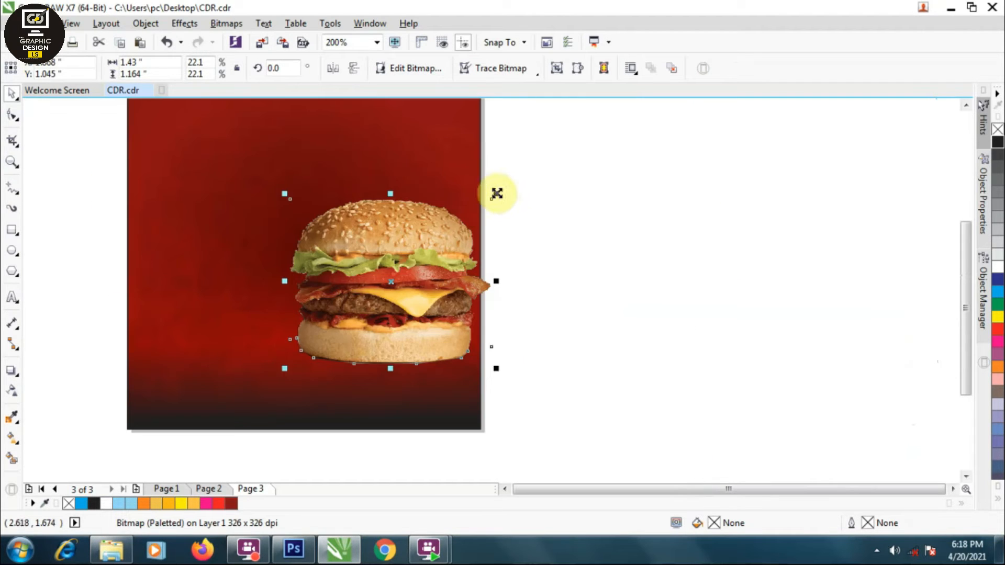
pyautogui.moveTo(496, 193); pyautogui.dragTo(489, 206)
pyautogui.moveTo(413, 255); pyautogui.dragTo(392, 257)
pyautogui.click(417, 243)
pyautogui.moveTo(467, 202); pyautogui.dragTo(449, 191)
pyautogui.click(585, 254)
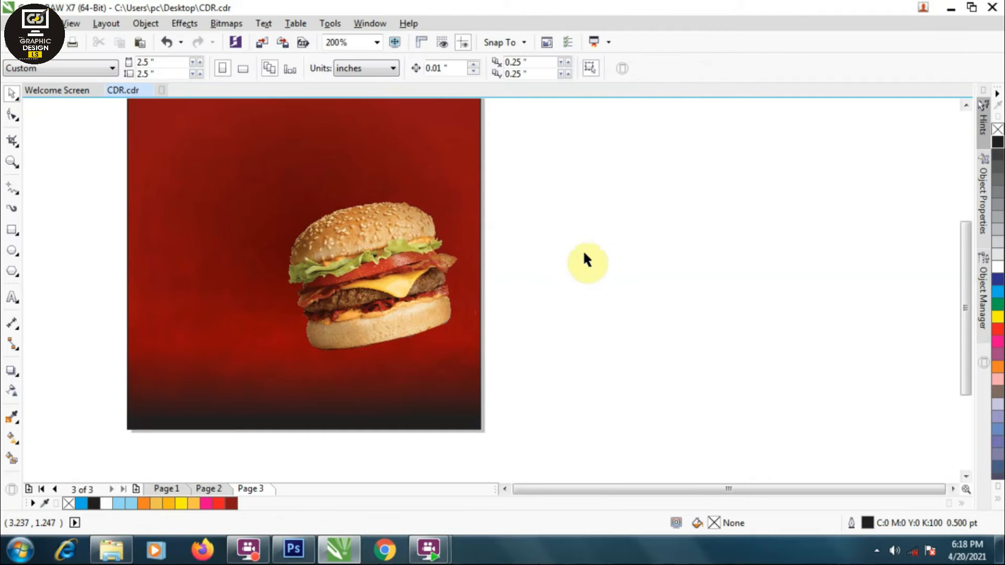
pyautogui.hotkey('shift', 'F4')
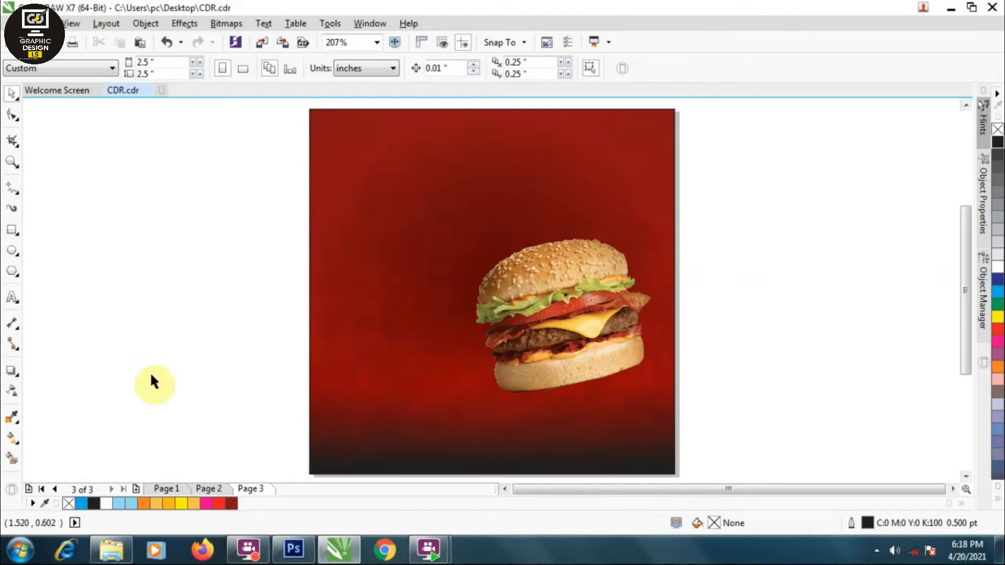
# Draw a flat ellipse about 0.85 × 0.16 in beneath the burger and fill it with black.
pyautogui.click(12, 251)
pyautogui.moveTo(526, 385); pyautogui.dragTo(661, 419)
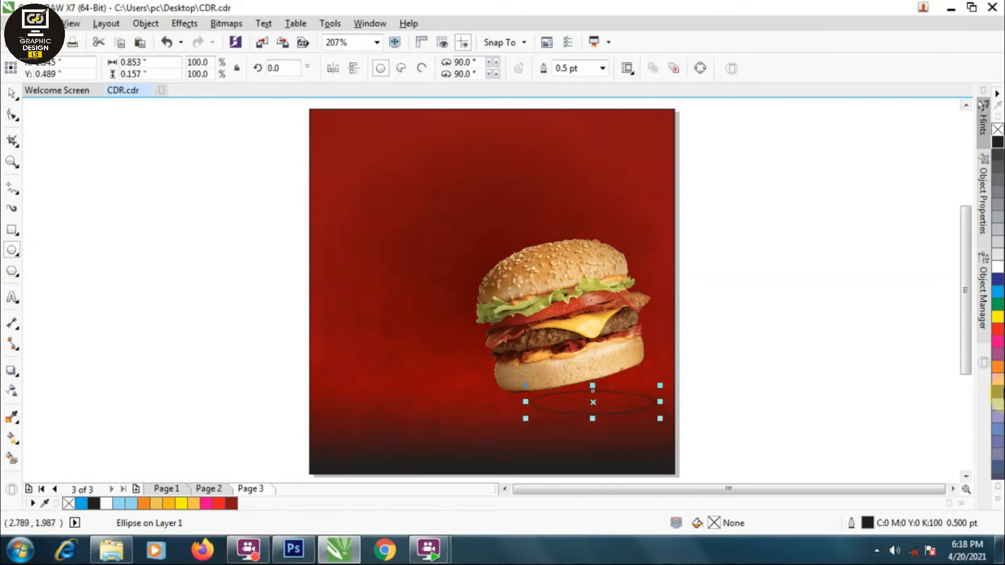
pyautogui.click(998, 143)
# Convert the black ellipse to a 300 dpi CMYK bitmap and apply a Gaussian Blur with a 25-pixel radius.
pyautogui.click(226, 23)
pyautogui.click(262, 38)
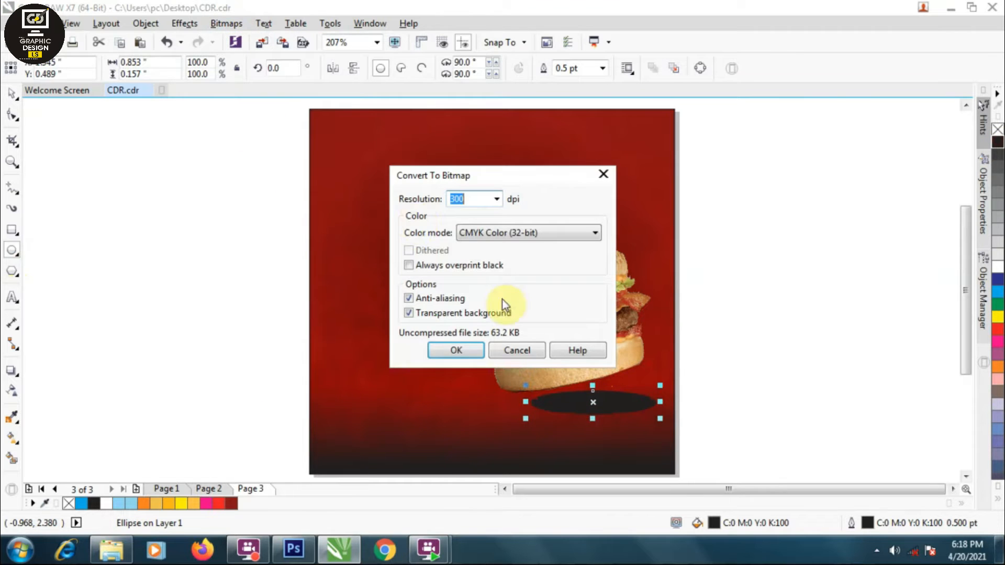
pyautogui.click(456, 350)
pyautogui.click(227, 23)
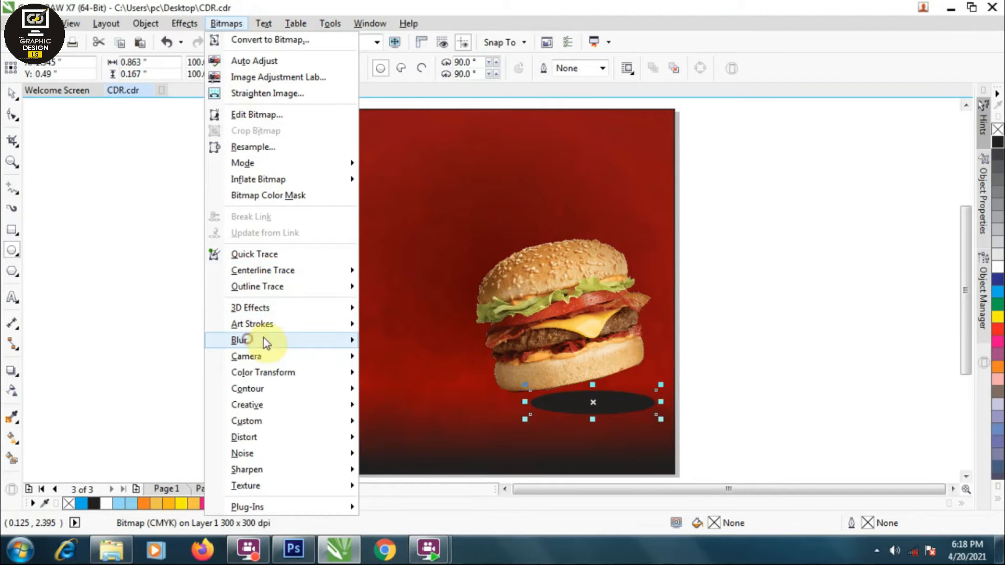
pyautogui.moveTo(265, 340)
pyautogui.click(409, 357)
pyautogui.click(441, 260)
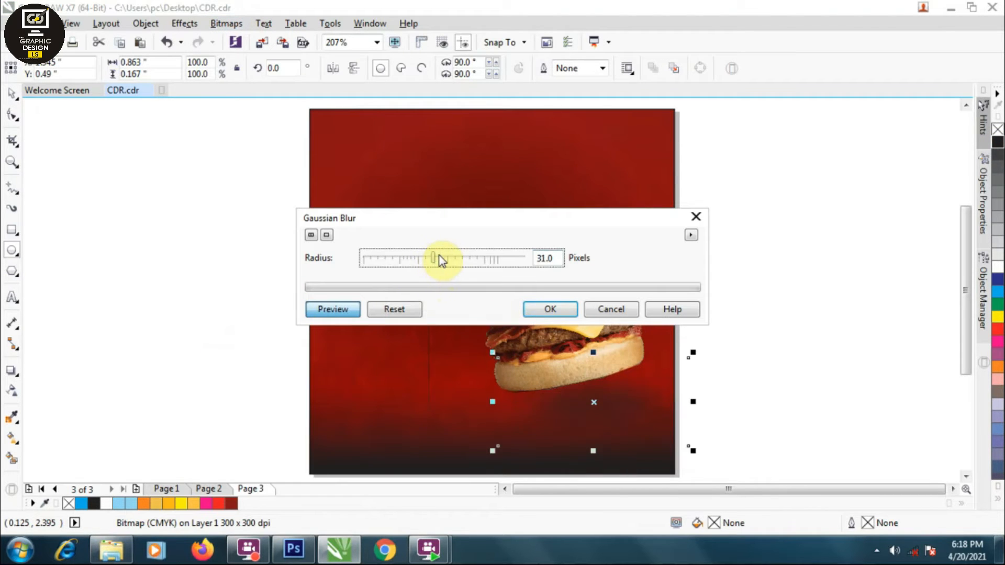
pyautogui.click(427, 259)
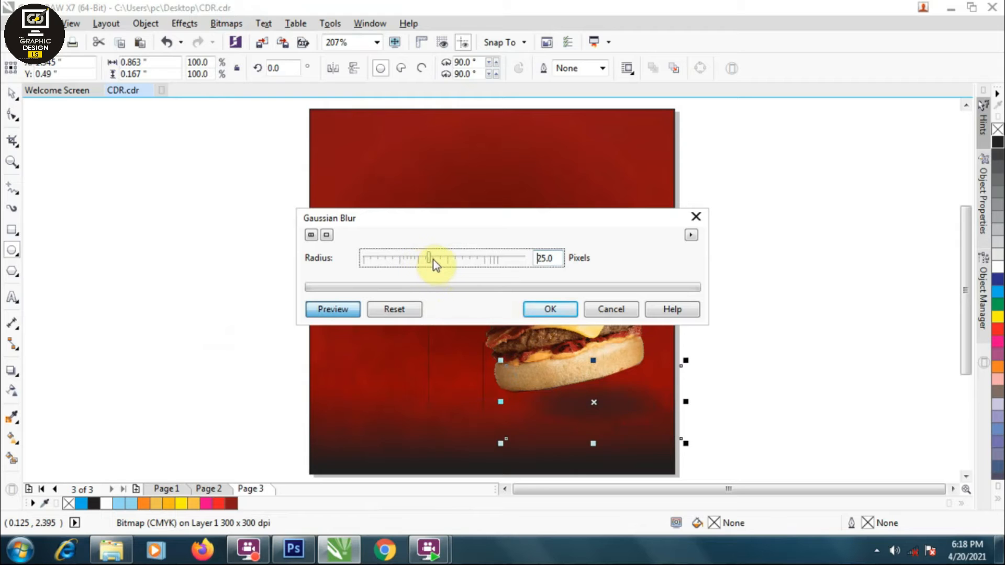
pyautogui.click(550, 309)
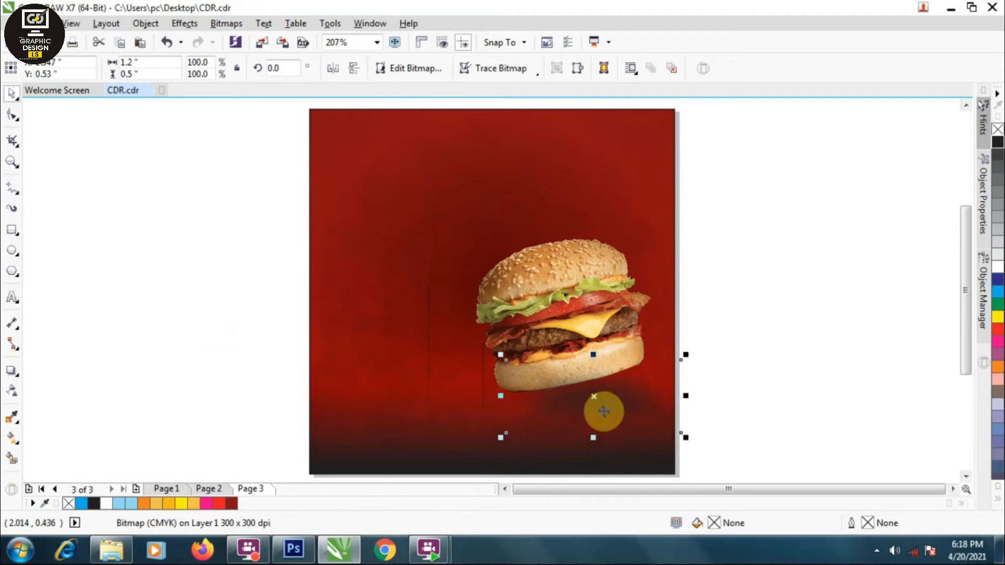
# Move the blurred shadow slightly up and left so it sits directly beneath the burger.
pyautogui.click(567, 309)
pyautogui.click(621, 407)
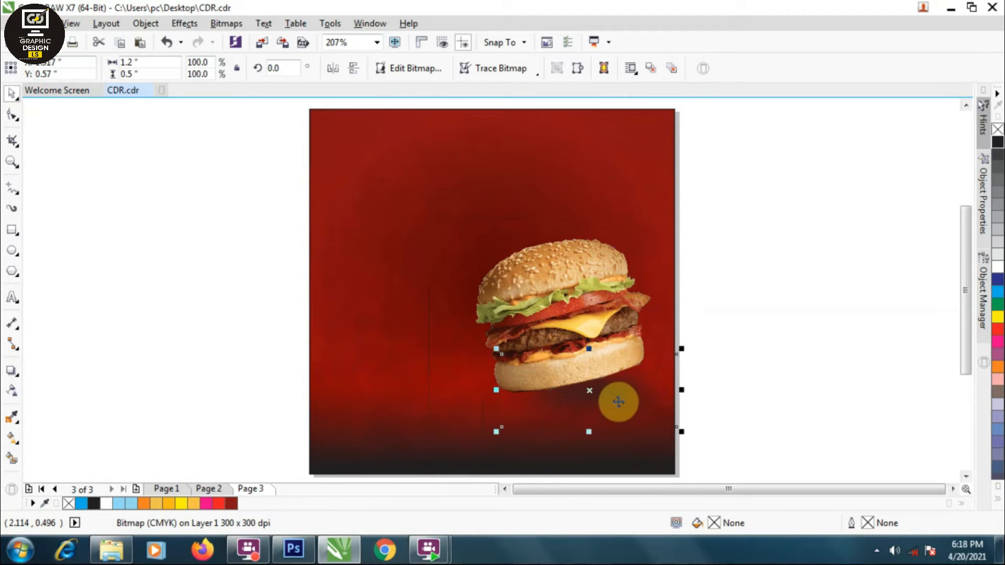
pyautogui.press('Left')
pyautogui.press('Left')
pyautogui.press('Left')
pyautogui.press('Up')
pyautogui.click(823, 355)
pyautogui.scroll(1, 654, 379)
pyautogui.scroll(-1, 589, 346)
# Duplicate the burger and place the copy above the original, tilted clockwise to 341.4° and scaled to about 11.4%.
pyautogui.click(575, 322)
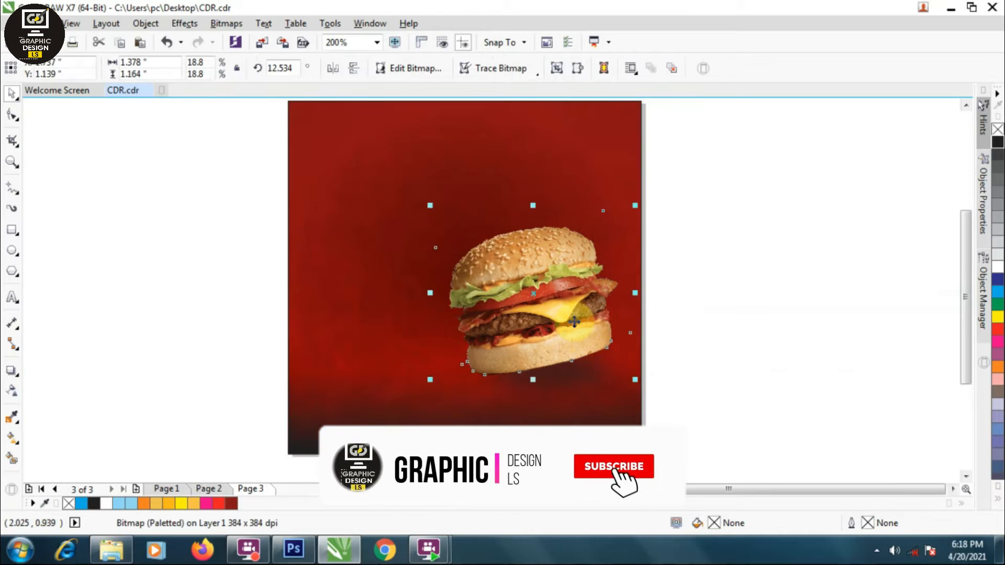
pyautogui.hotkey('ctrl', 'd')
pyautogui.moveTo(579, 268); pyautogui.dragTo(536, 202)
pyautogui.click(586, 133)
pyautogui.moveTo(628, 105); pyautogui.dragTo(543, 162)
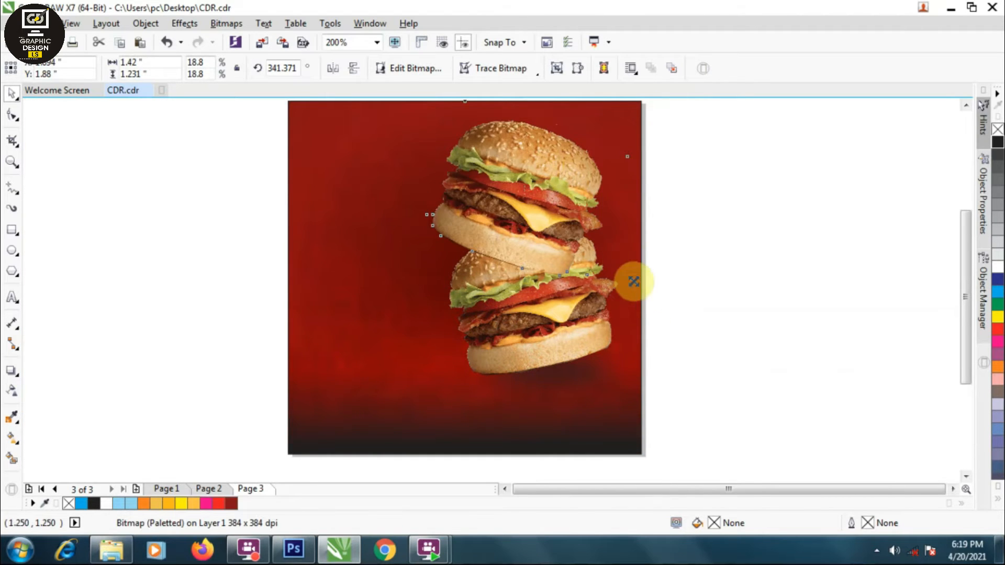
pyautogui.moveTo(633, 282); pyautogui.dragTo(561, 223)
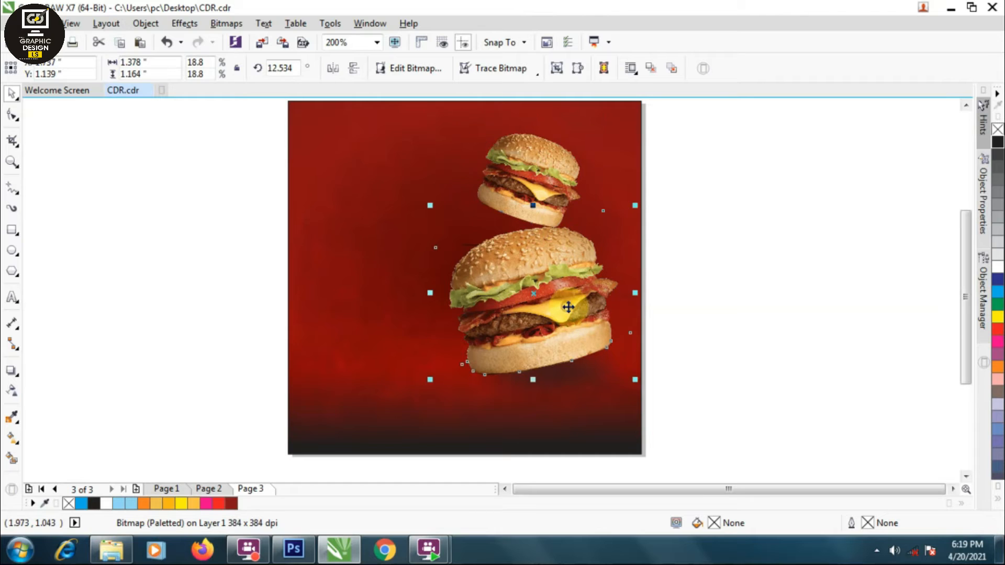
pyautogui.moveTo(542, 169); pyautogui.dragTo(553, 170)
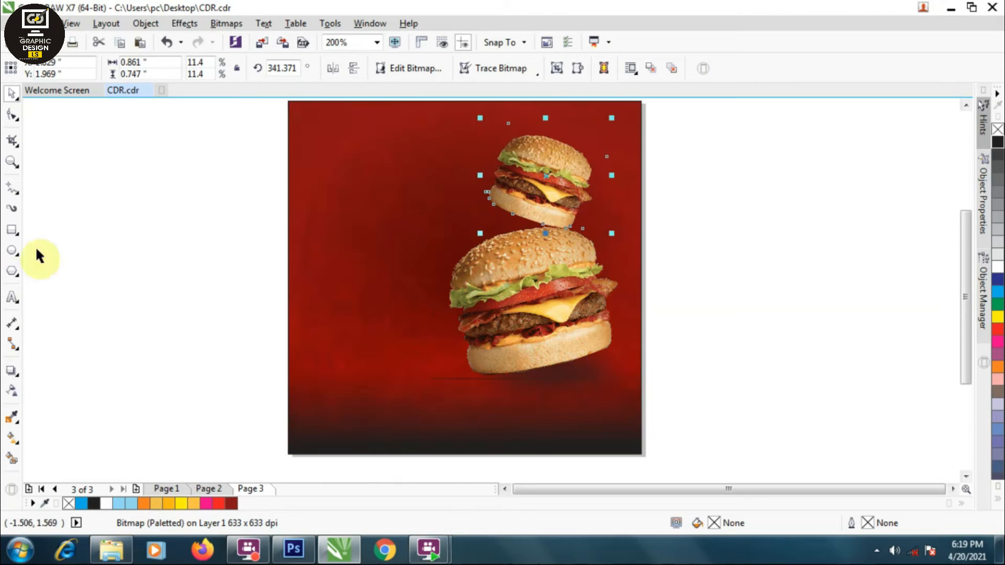
# Apply a linear fountain transparency to the small burger so it fades toward its top.
pyautogui.click(12, 385)
pyautogui.moveTo(540, 122); pyautogui.dragTo(540, 170)
pyautogui.moveTo(592, 120); pyautogui.dragTo(590, 118)
pyautogui.moveTo(541, 122); pyautogui.dragTo(527, 206)
pyautogui.moveTo(591, 118); pyautogui.dragTo(574, 117)
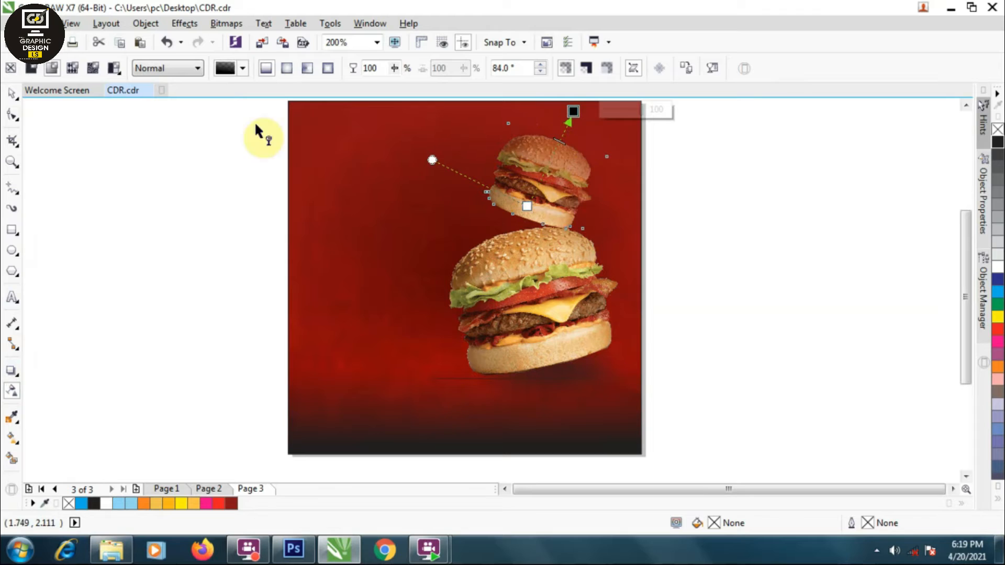
pyautogui.press('space')
pyautogui.scroll(-1, 671, 218)
pyautogui.click(721, 178)
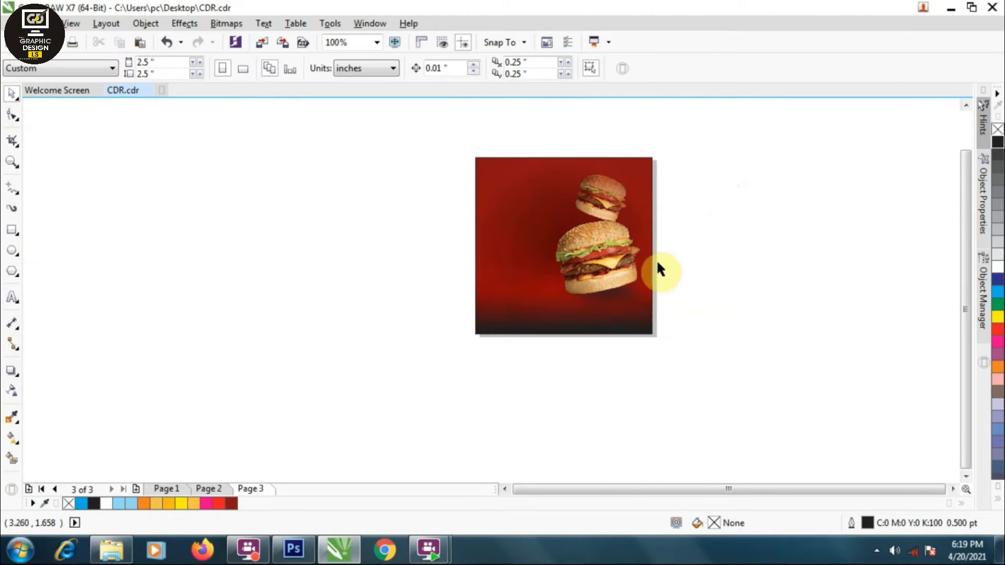
# Add the text "DELICIOUS" in the DFPOP1-W9 font, place it on the red square and colour it white.
pyautogui.click(12, 297)
pyautogui.click(138, 244)
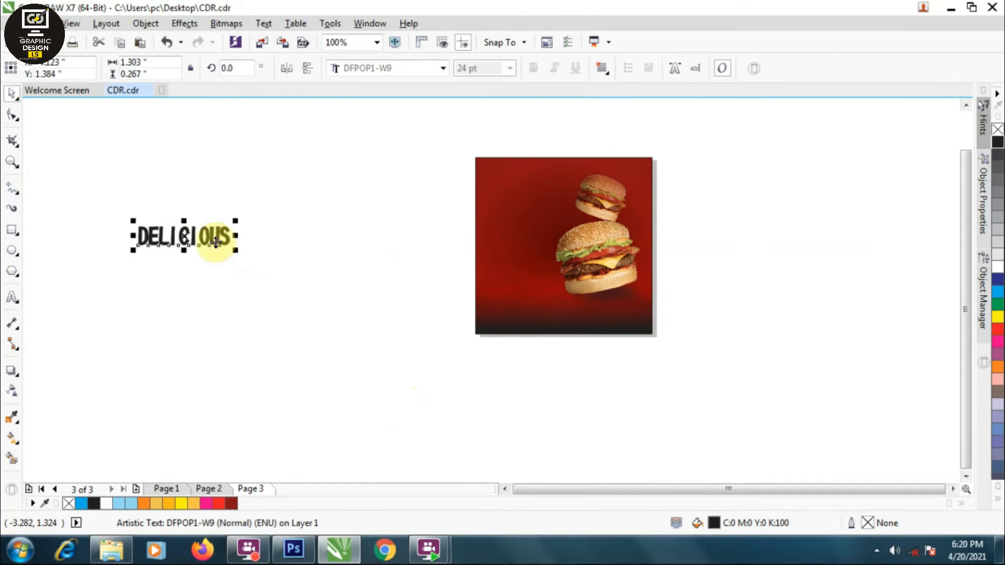
pyautogui.moveTo(213, 236); pyautogui.dragTo(545, 199)
pyautogui.scroll(1, 545, 202)
pyautogui.click(1001, 268)
# Resize the DELICIOUS text to about 16.9 pt and tilt it about 5.3° in the upper left of the square.
pyautogui.keyDown('shift'); pyautogui.click(592, 162); pyautogui.keyUp('shift')
pyautogui.click(262, 192)
pyautogui.click(487, 192)
pyautogui.moveTo(589, 169); pyautogui.dragTo(534, 165)
pyautogui.click(526, 177)
pyautogui.moveTo(538, 203); pyautogui.dragTo(565, 222)
pyautogui.moveTo(566, 162); pyautogui.dragTo(568, 171)
pyautogui.click(345, 188)
pyautogui.click(445, 198)
# Duplicate the DELICIOUS text just below itself, change the copy to "BURGERS" and enlarge it.
pyautogui.hotkey('ctrl', 'd')
pyautogui.moveTo(497, 164); pyautogui.dragTo(460, 225)
pyautogui.doubleClick(450, 223)
pyautogui.write('BURGERS')
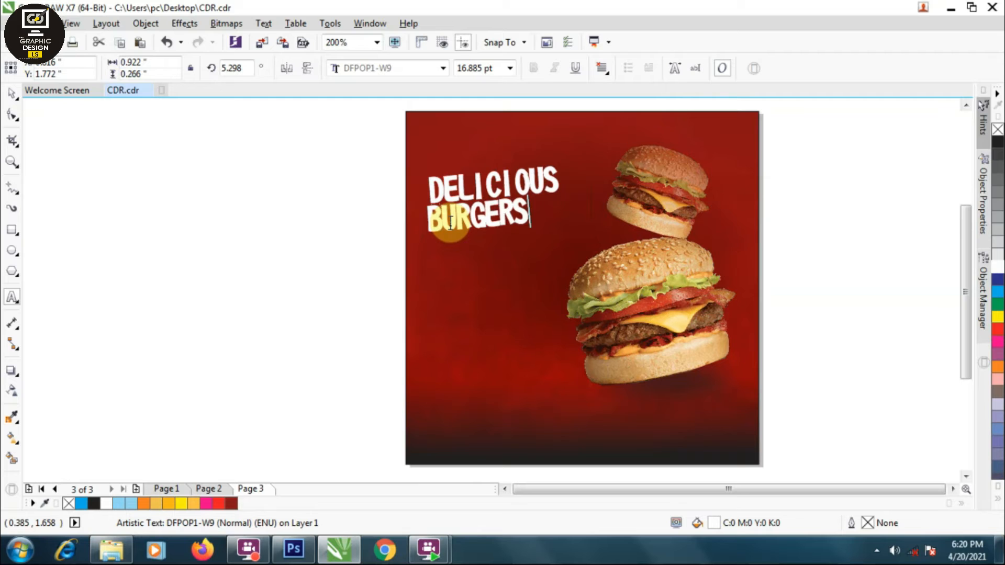
pyautogui.moveTo(535, 237); pyautogui.dragTo(548, 221)
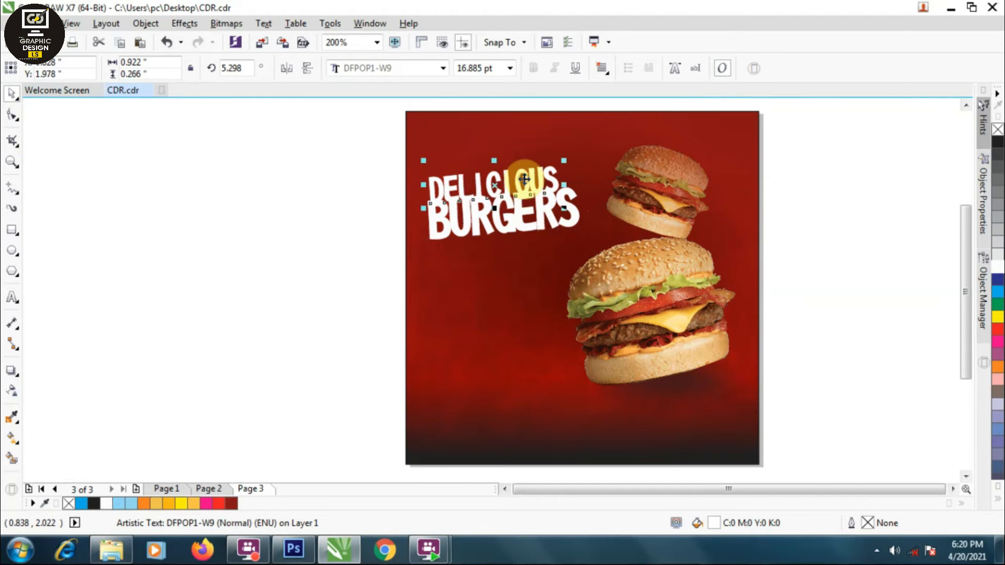
# Colour the BURGERS text yellow and add a drop shadow to the DELICIOUS text above it.
pyautogui.moveTo(998, 317); pyautogui.dragTo(584, 239)
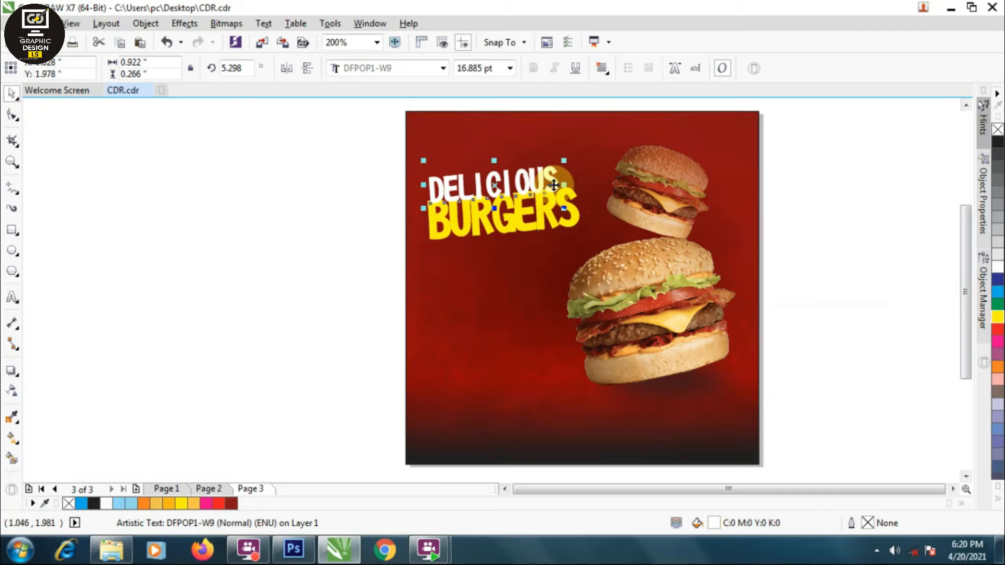
pyautogui.scroll(1, 497, 202)
pyautogui.moveTo(518, 208); pyautogui.dragTo(517, 186)
# Widen the letter spacing of the yellow BURGERS text.
pyautogui.click(514, 226)
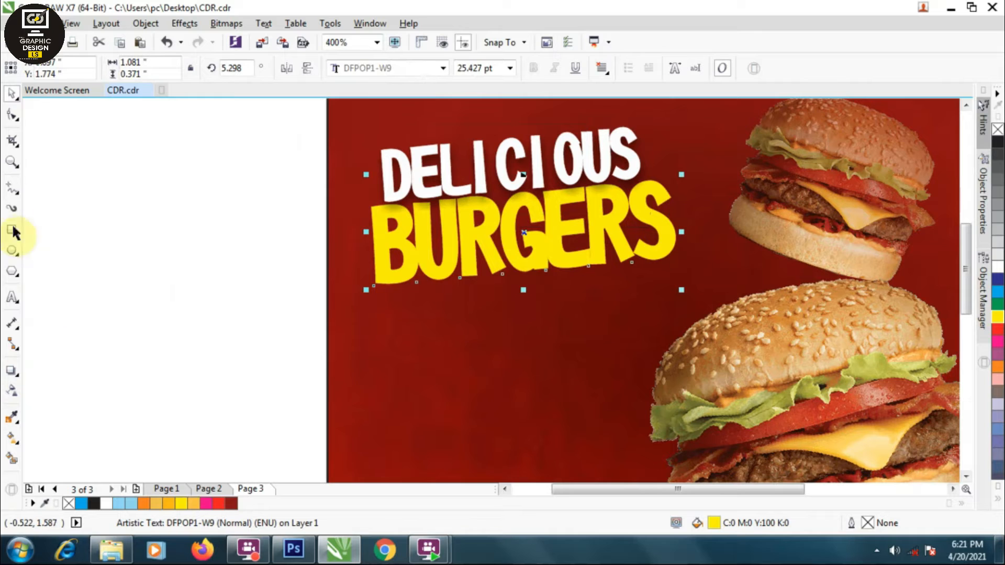
pyautogui.click(16, 118)
pyautogui.click(57, 114)
pyautogui.moveTo(680, 294); pyautogui.dragTo(702, 282)
pyautogui.click(12, 96)
# Add a soft drop shadow falling below the BURGERS text.
pyautogui.click(11, 370)
pyautogui.moveTo(536, 231); pyautogui.dragTo(528, 294)
pyautogui.click(112, 134)
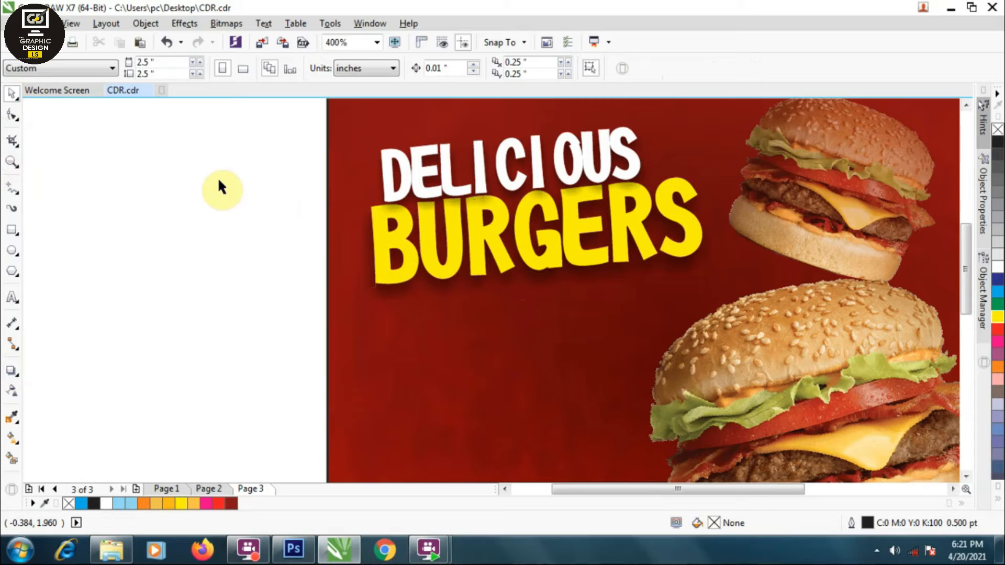
# Start a new artistic text line under the BURGERS headline.
pyautogui.click(12, 296)
pyautogui.click(348, 352)
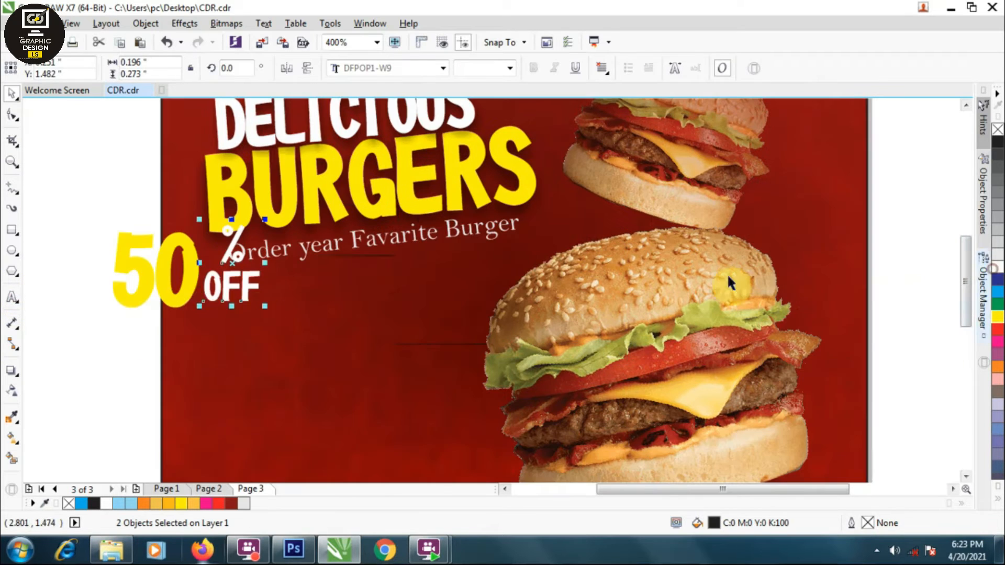
# Combine "50" with "%" and "OFF" and move them onto the red square below the tagline.
pyautogui.keyDown('shift'); pyautogui.click(188, 292); pyautogui.keyUp('shift')
pyautogui.hotkey('ctrl', 'g')
pyautogui.moveTo(240, 293); pyautogui.dragTo(341, 376)
pyautogui.moveTo(367, 302); pyautogui.dragTo(301, 397)
pyautogui.click(80, 321)
pyautogui.rightClick(334, 378)
pyautogui.click(385, 209)
pyautogui.scroll(2, 326, 373)
pyautogui.scroll(-1, 301, 395)
pyautogui.scroll(-1, 119, 317)
# Group the three texts of "50 % OFF" and position the group below the tagline, beside the large burger.
pyautogui.moveTo(37, 295); pyautogui.dragTo(294, 416)
pyautogui.hotkey('ctrl', 'g')
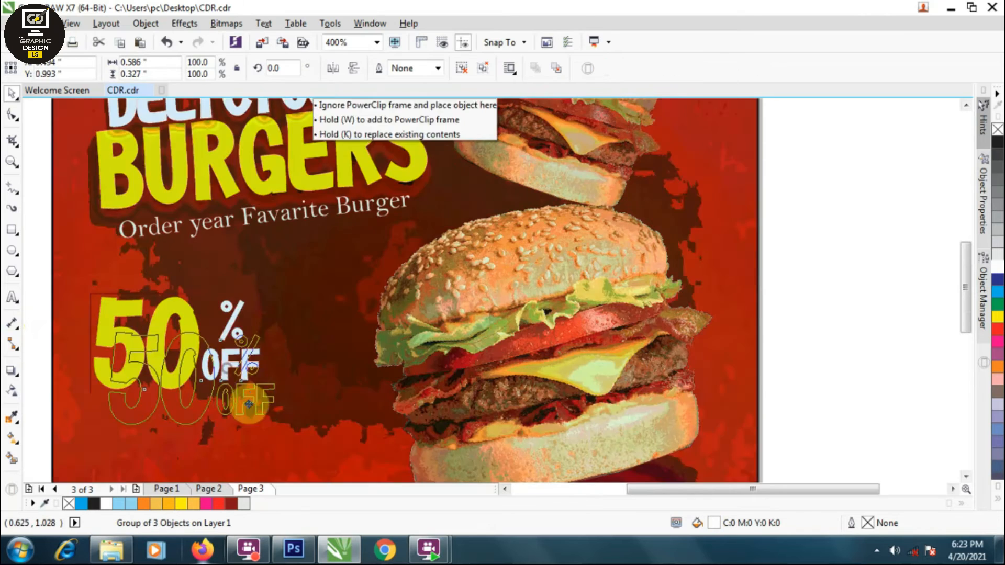
pyautogui.scroll(-1, 259, 360)
pyautogui.moveTo(385, 336); pyautogui.dragTo(389, 335)
pyautogui.click(783, 251)
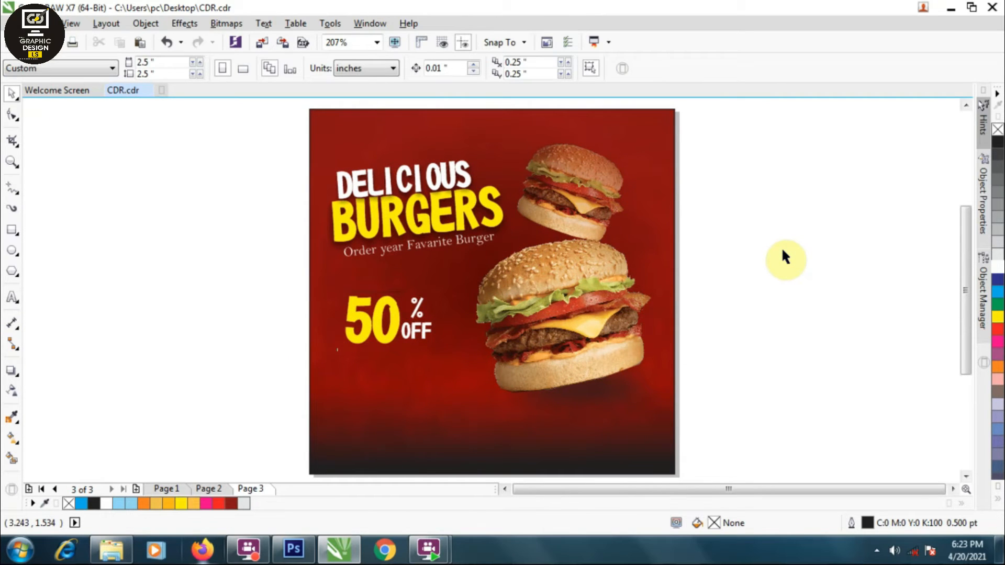
# Duplicate the tagline below the 50 % OFF group and change the copy's text to "Limited Offer".
pyautogui.click(386, 250)
pyautogui.moveTo(430, 307); pyautogui.dragTo(398, 350)
pyautogui.doubleClick(399, 350)
pyautogui.hotkey('ctrl', 'a')
pyautogui.write('Limi')
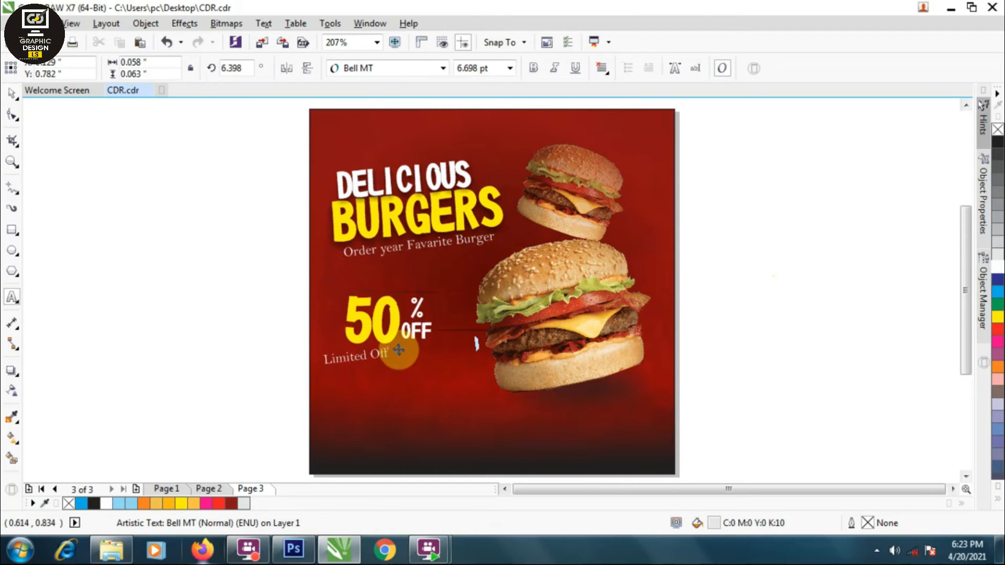
# Move the Limited Offer text under the 50 % OFF group and set its rotation to 0°.
pyautogui.moveTo(375, 356); pyautogui.dragTo(430, 343)
pyautogui.click(401, 350)
pyautogui.write('0')
pyautogui.press('Return')
pyautogui.press('Escape')
# Shrink the Limited Offer text to about 5.6 pt, fit it under 50 % OFF and make it bold.
pyautogui.scroll(4, 398, 356)
pyautogui.click(404, 343)
pyautogui.moveTo(577, 351); pyautogui.dragTo(498, 332)
pyautogui.click(533, 68)
pyautogui.scroll(-4, 366, 357)
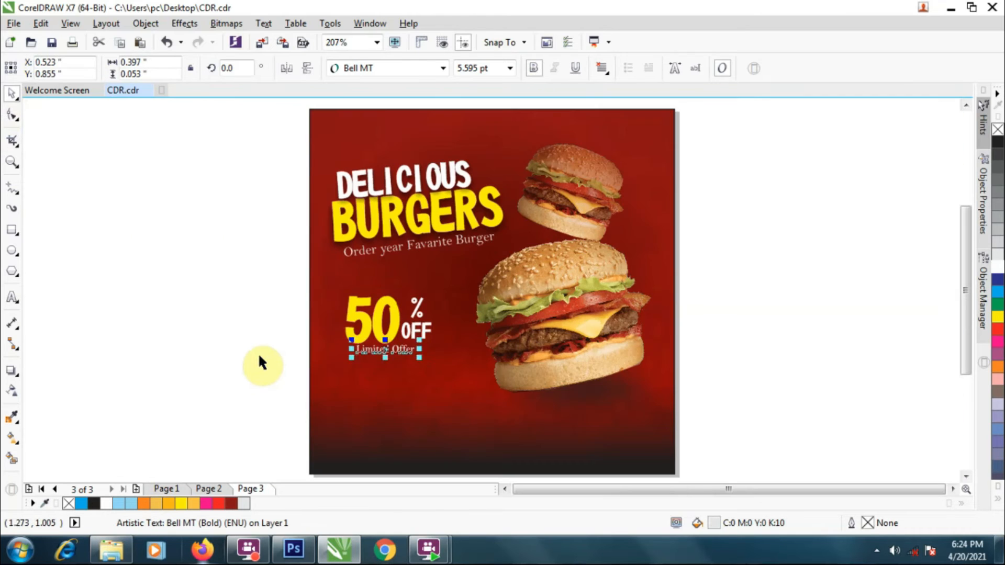
pyautogui.click(259, 352)
pyautogui.click(11, 370)
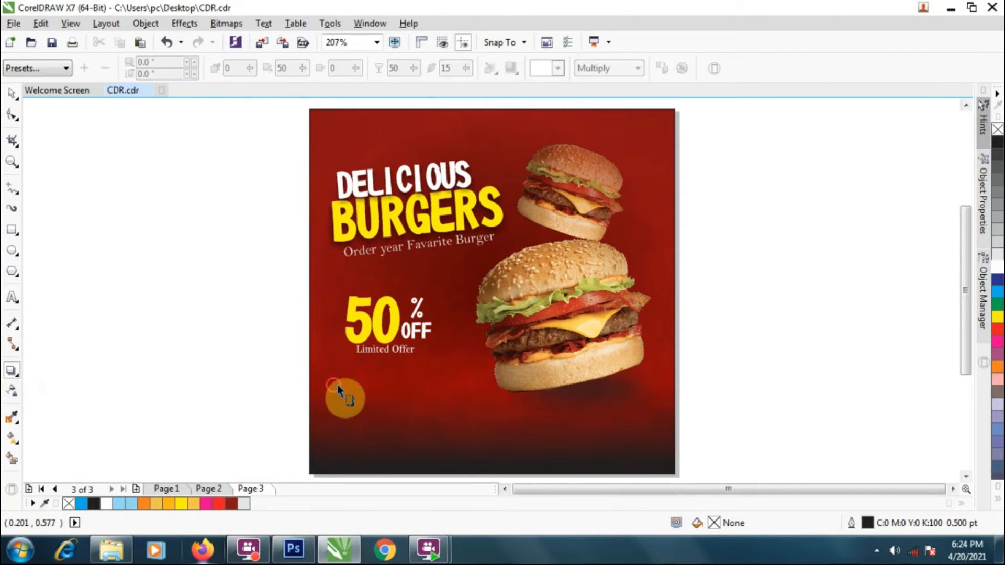
pyautogui.moveTo(376, 395); pyautogui.dragTo(393, 415)
pyautogui.hotkey('ctrl', 'z')
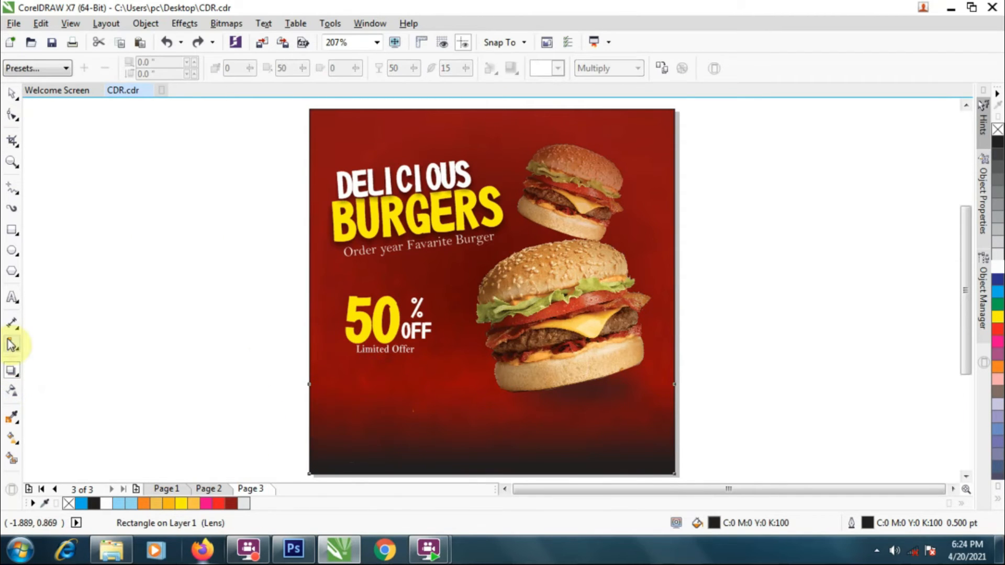
# Draw a rectangle about 0.79 by 0.19 inches below Limited Offer, fill it yellow and fully round its corners.
pyautogui.click(11, 231)
pyautogui.moveTo(327, 393); pyautogui.dragTo(442, 421)
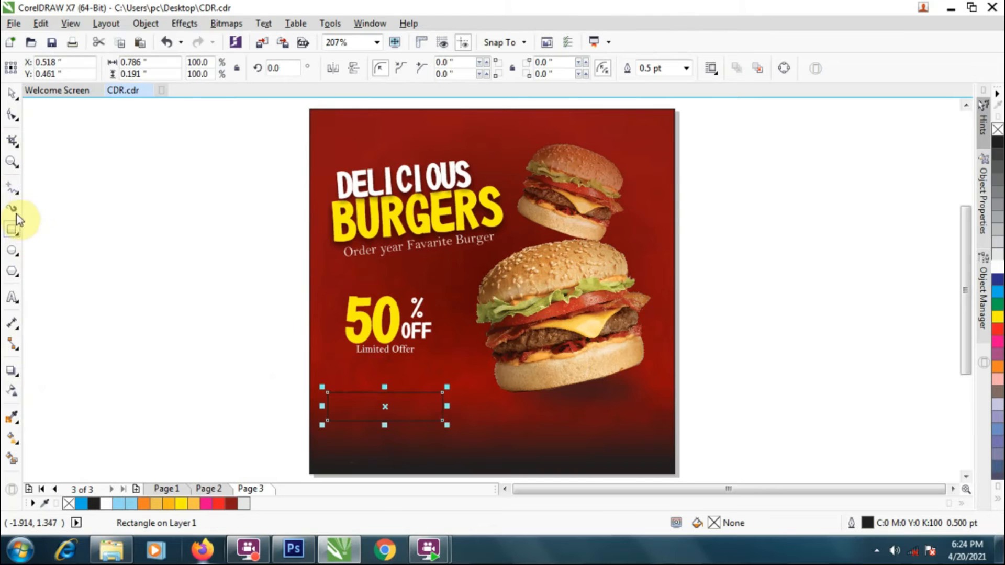
pyautogui.click(998, 317)
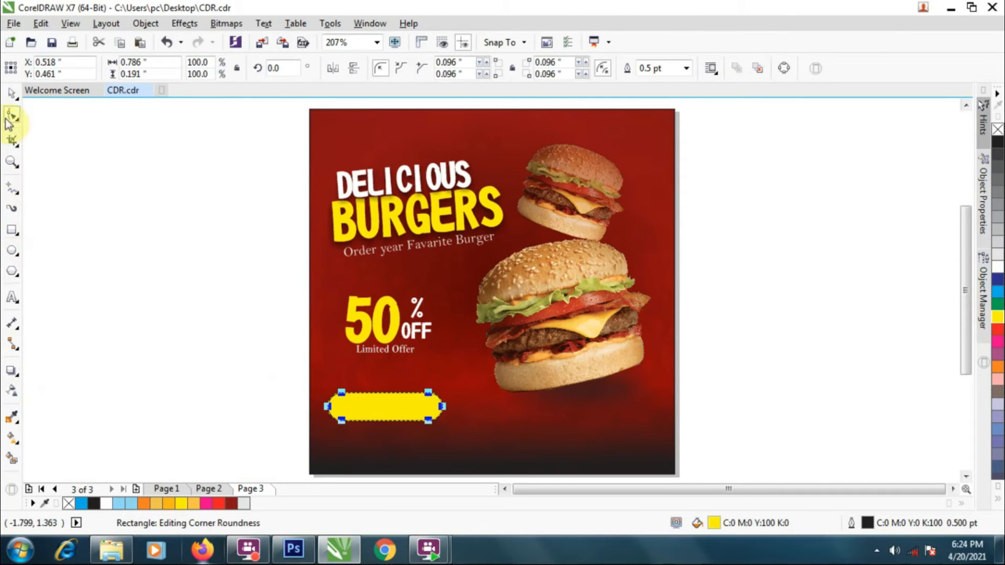
pyautogui.click(209, 410)
# Add the artistic text "ORDER NEW" in the DFPOP1-W9 font.
pyautogui.click(12, 296)
pyautogui.click(362, 68)
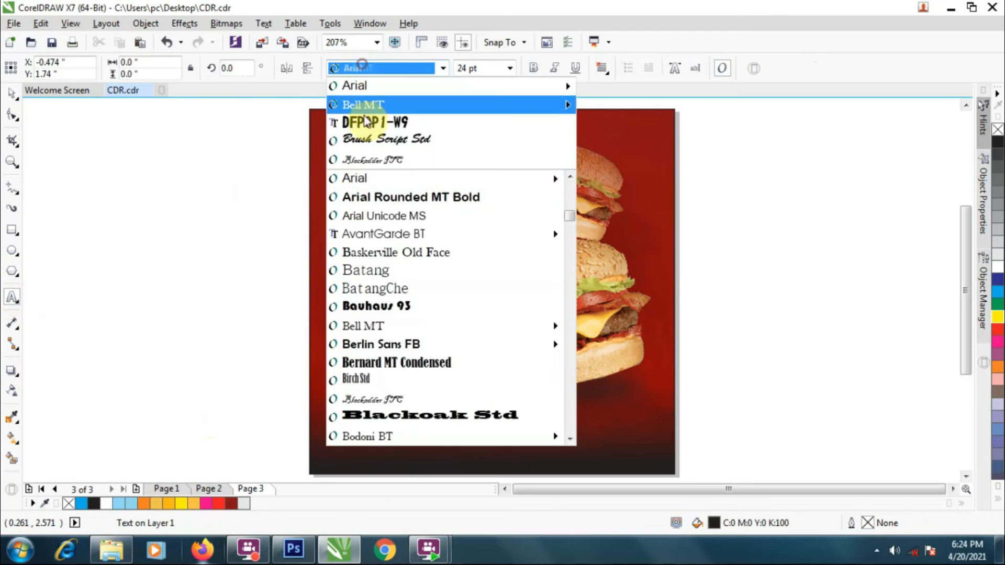
pyautogui.click(367, 122)
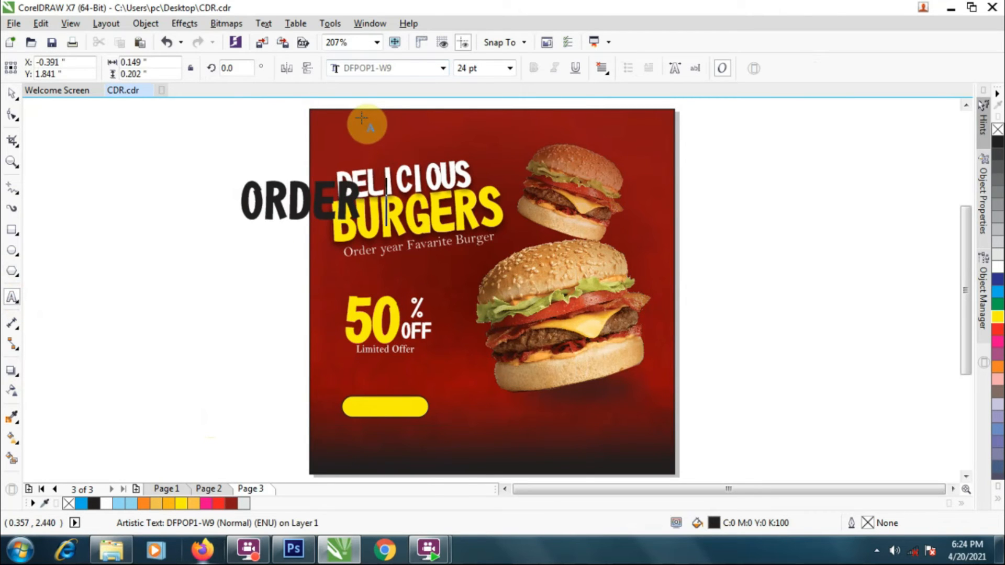
# Change the font of the ORDER NEW text to Arial Bold.
pyautogui.click(388, 72)
pyautogui.click(398, 179)
pyautogui.click(407, 68)
pyautogui.click(392, 126)
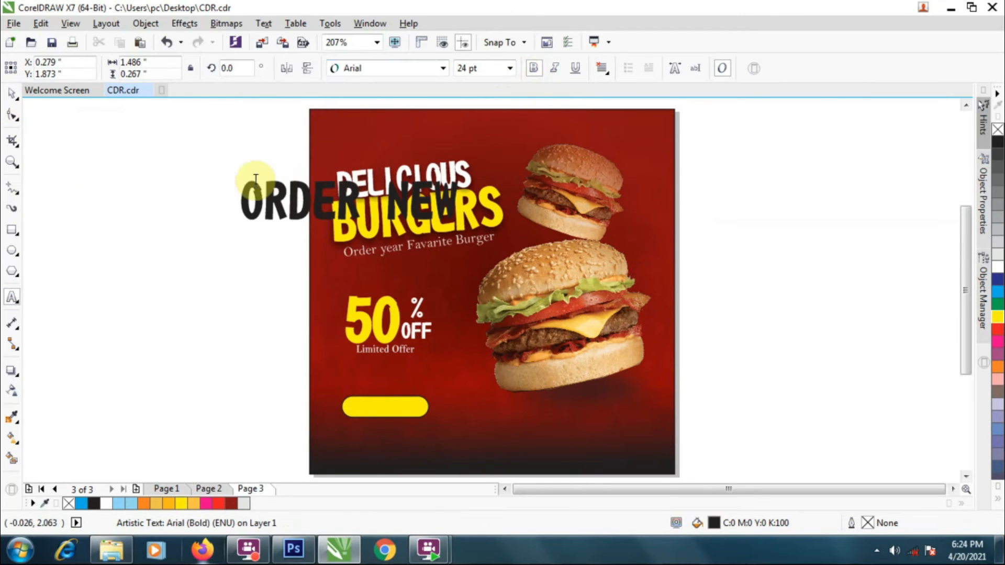
pyautogui.click(388, 70)
pyautogui.click(389, 102)
pyautogui.click(533, 69)
# Shrink the ORDER NEW text to about 5.9 pt and centre it on the yellow rounded rectangle.
pyautogui.moveTo(294, 202); pyautogui.dragTo(330, 323)
pyautogui.moveTo(593, 397); pyautogui.dragTo(496, 385)
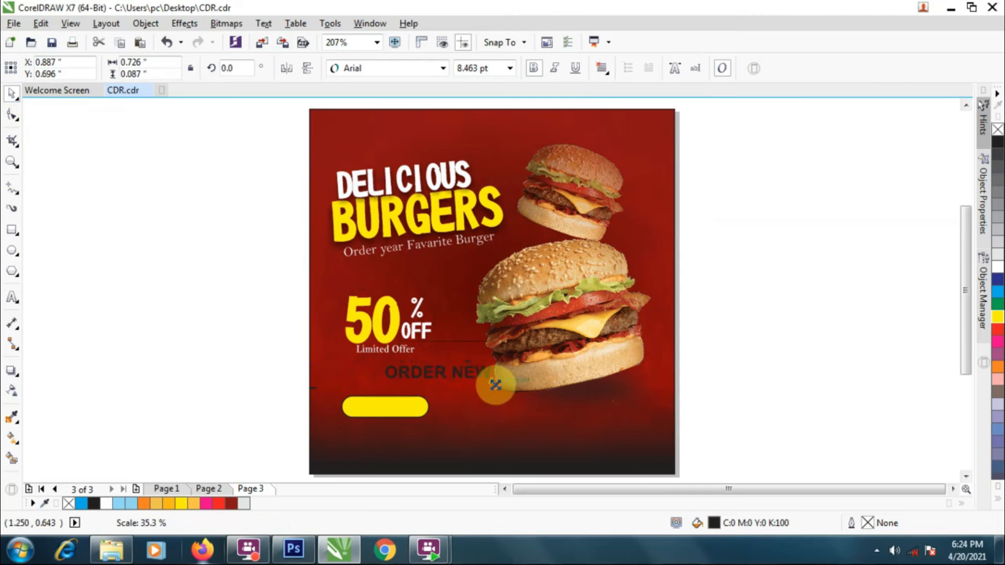
pyautogui.scroll(2, 388, 415)
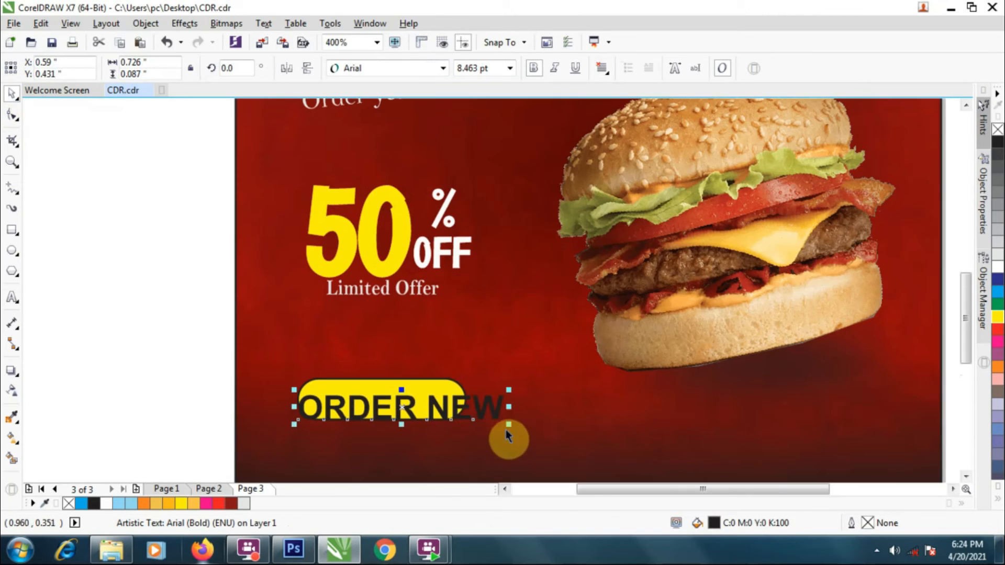
pyautogui.moveTo(409, 411); pyautogui.dragTo(402, 404)
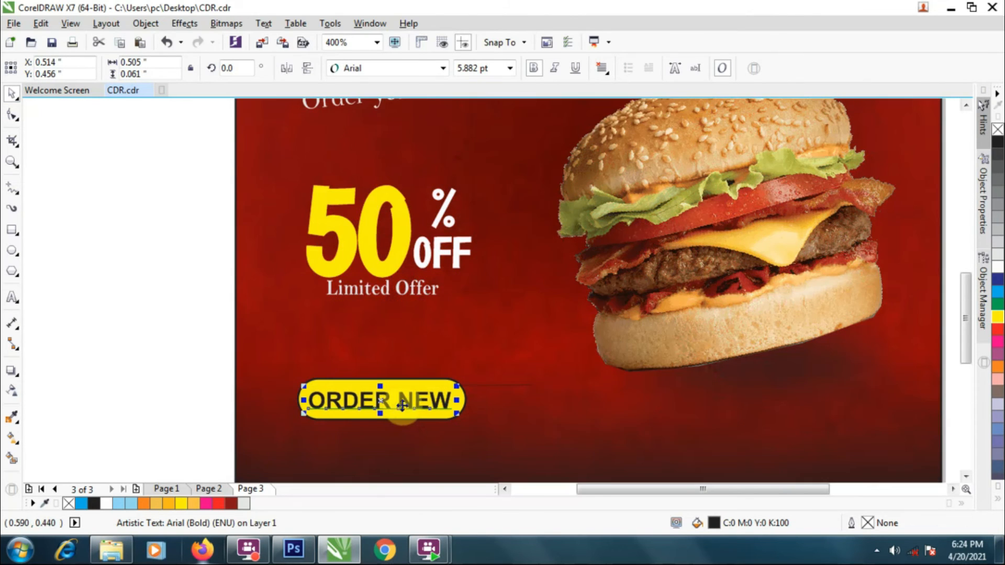
# Group the ORDER NEW text with its yellow rounded rectangle.
pyautogui.scroll(-1, 404, 407)
pyautogui.moveTo(288, 378); pyautogui.dragTo(482, 441)
pyautogui.hotkey('ctrl', 'f')
pyautogui.click(703, 115)
pyautogui.hotkey('ctrl', 'g')
pyautogui.scroll(1, 385, 387)
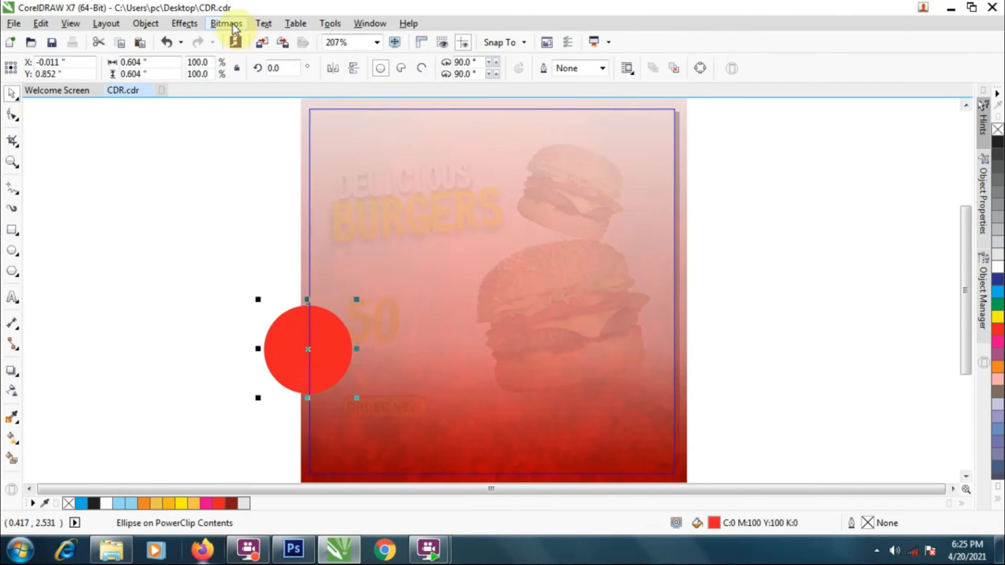
# Convert the red circle inside the PowerClip to a bitmap.
pyautogui.click(233, 25)
pyautogui.click(189, 316)
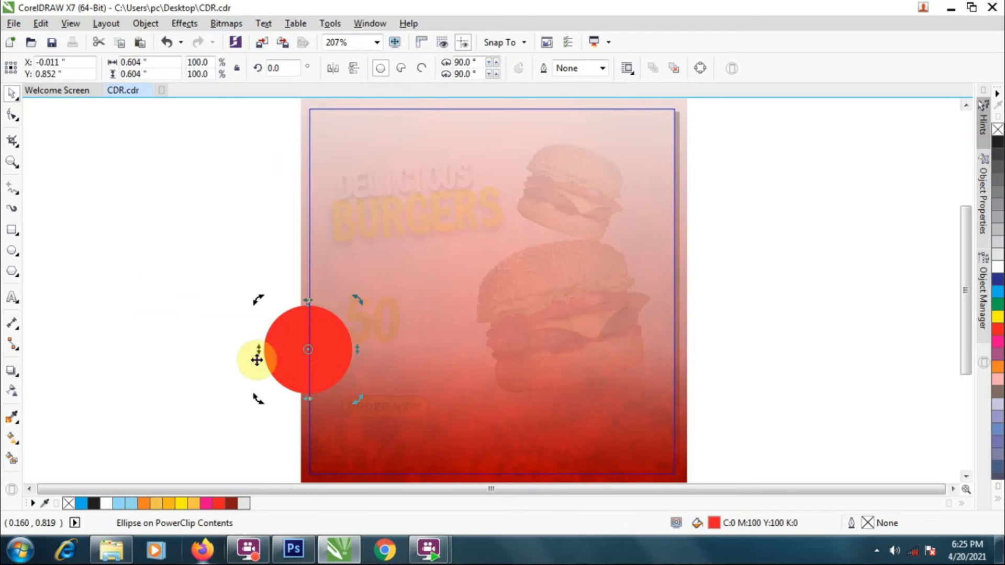
pyautogui.rightClick(285, 347)
pyautogui.click(231, 24)
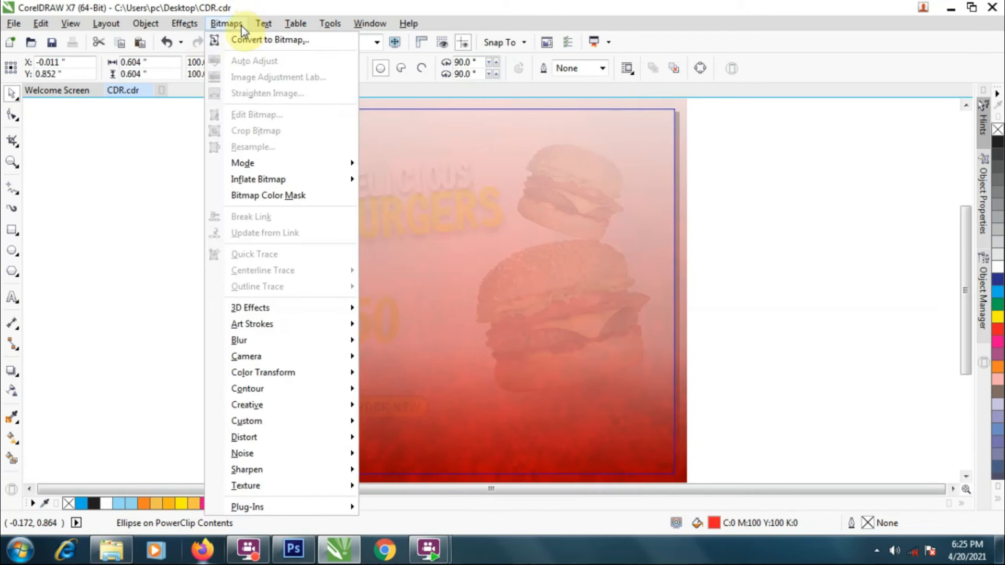
pyautogui.click(246, 38)
pyautogui.click(456, 350)
# Apply a Gaussian blur with a 25-pixel radius to the red circle bitmap.
pyautogui.click(226, 23)
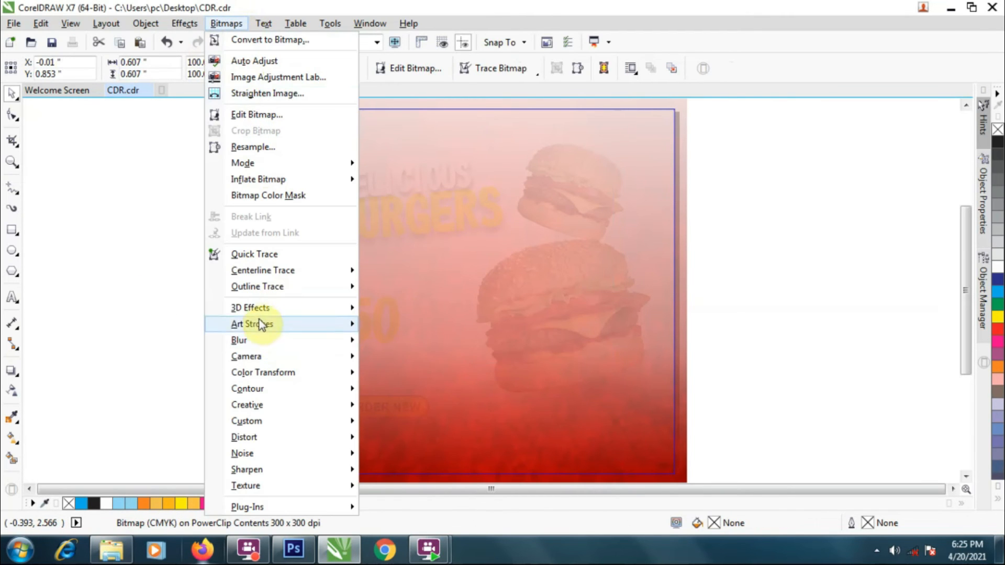
pyautogui.moveTo(283, 340)
pyautogui.click(414, 357)
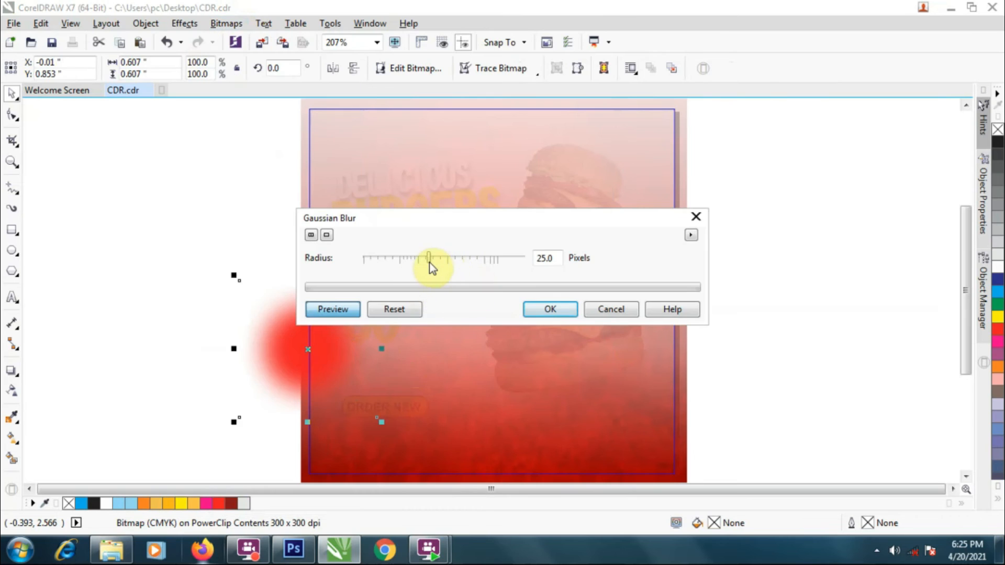
pyautogui.click(550, 309)
# Copy the blurred circle to the square's right edge, shrink the copy and finish editing the PowerClip.
pyautogui.moveTo(334, 346); pyautogui.dragTo(678, 263)
pyautogui.moveTo(604, 332); pyautogui.dragTo(638, 299)
pyautogui.rightClick(288, 344)
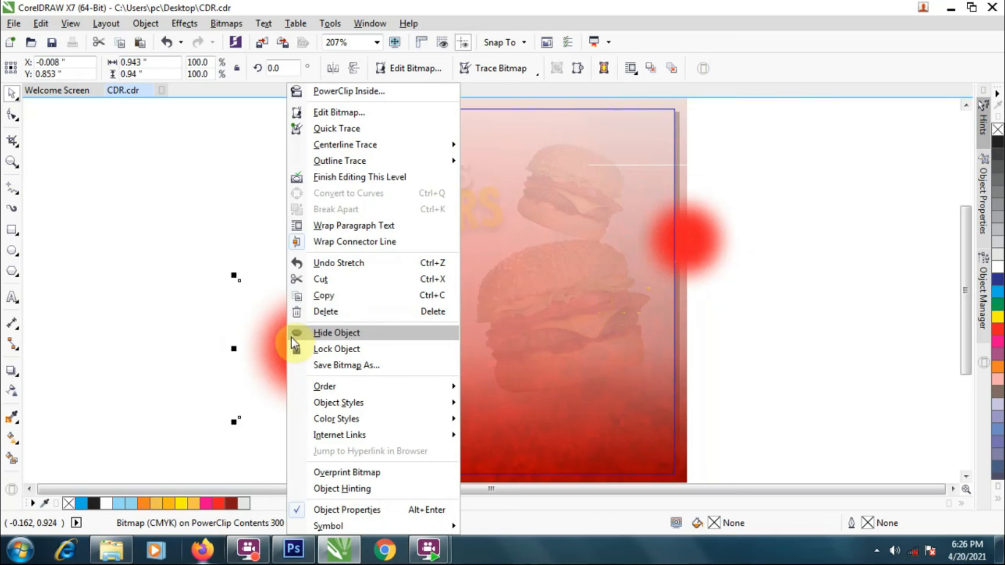
pyautogui.click(340, 180)
# Move the 50 % OFF group and the Limited Offer text slightly up and to the right.
pyautogui.moveTo(267, 265); pyautogui.dragTo(458, 378)
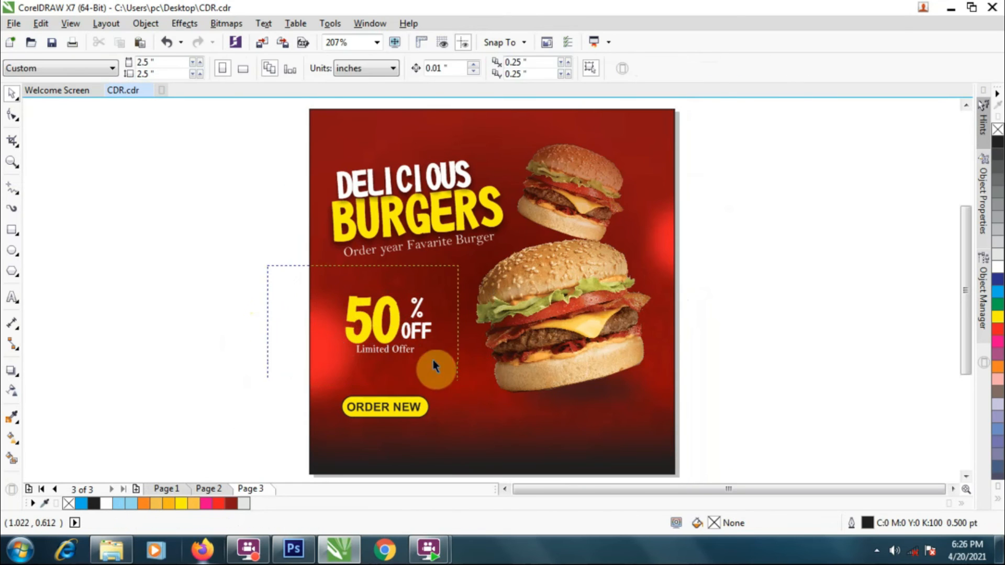
pyautogui.moveTo(402, 331); pyautogui.dragTo(427, 320)
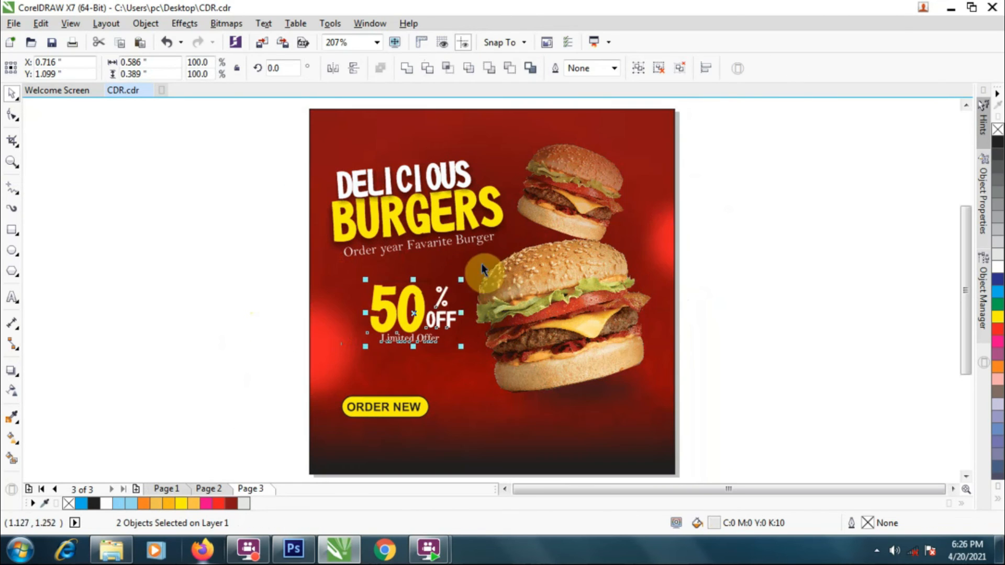
pyautogui.click(251, 314)
# Switch to Photoshop, close the mango juice document and fetch the mint leaves image from the file folder.
pyautogui.click(303, 551)
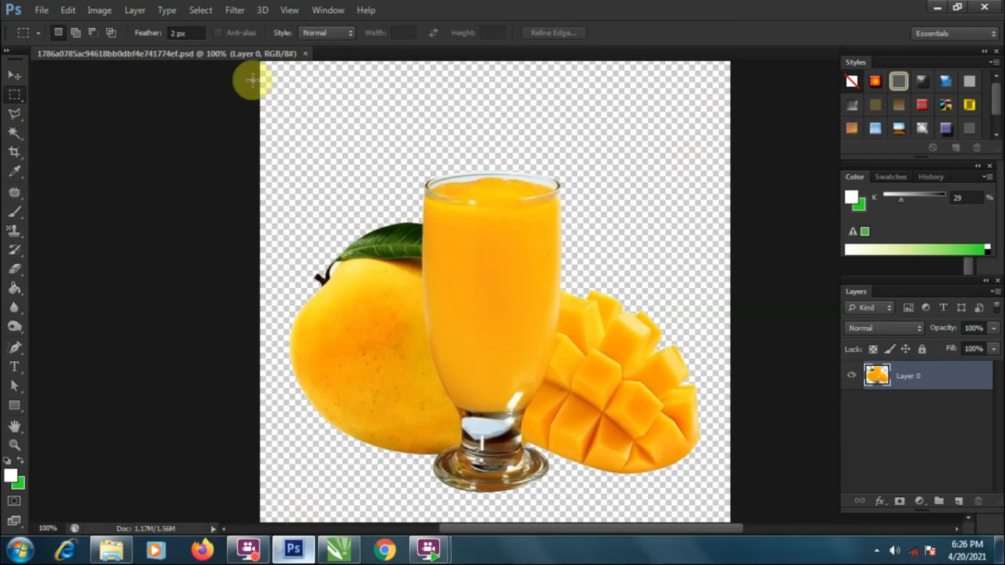
pyautogui.click(306, 53)
pyautogui.click(109, 550)
pyautogui.moveTo(178, 113); pyautogui.dragTo(17, 127)
pyautogui.click(507, 225)
# Bring the mint leaves into the CorelDRAW page and scale them to about 1.22 by 0.72 inches.
pyautogui.click(12, 27)
pyautogui.doubleClick(520, 271)
pyautogui.moveTo(419, 152); pyautogui.dragTo(553, 298)
pyautogui.scroll(-1, 606, 225)
pyautogui.scroll(1, 468, 319)
pyautogui.moveTo(468, 321); pyautogui.dragTo(400, 279)
pyautogui.scroll(1, 408, 270)
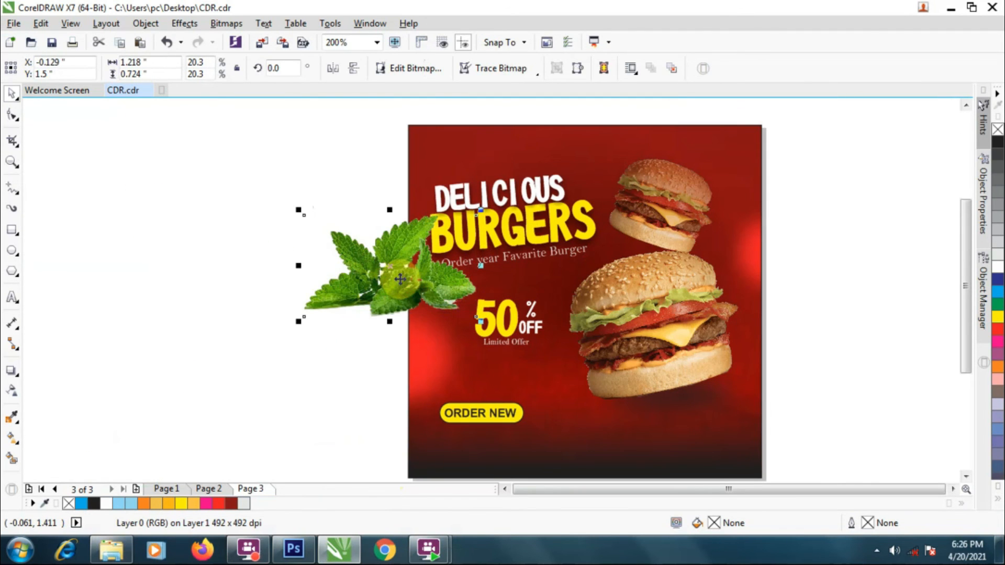
# Move the mint leaves to the square's bottom edge and PowerClip them inside the dark gradient rectangle.
pyautogui.moveTo(391, 314); pyautogui.dragTo(648, 474)
pyautogui.scroll(-1, 568, 449)
pyautogui.click(649, 477)
# Edit the rectangle's PowerClip to reposition the mint leaves near the middle of the bottom edge.
pyautogui.rightClick(623, 422)
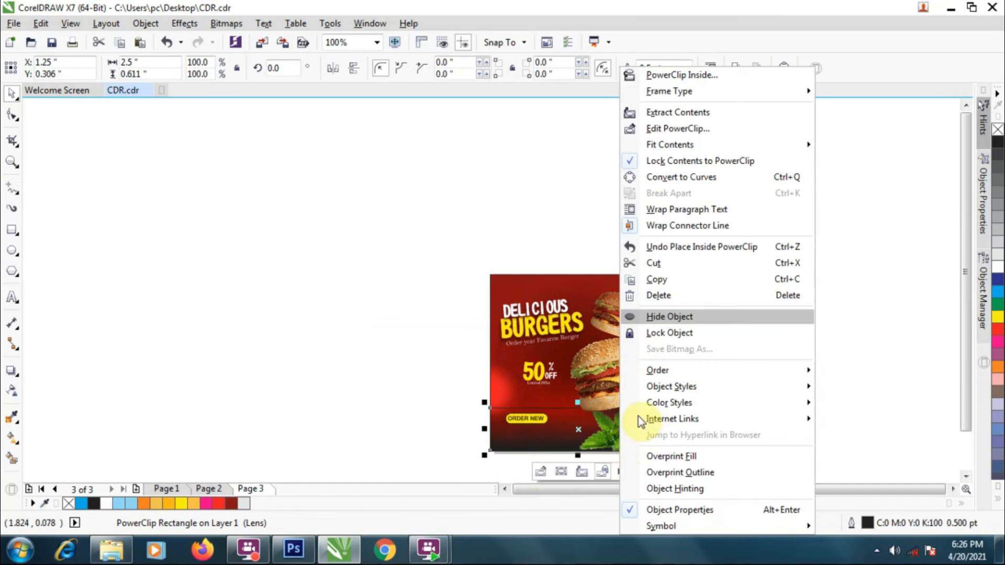
pyautogui.click(654, 127)
pyautogui.rightClick(574, 451)
pyautogui.click(635, 176)
pyautogui.click(366, 355)
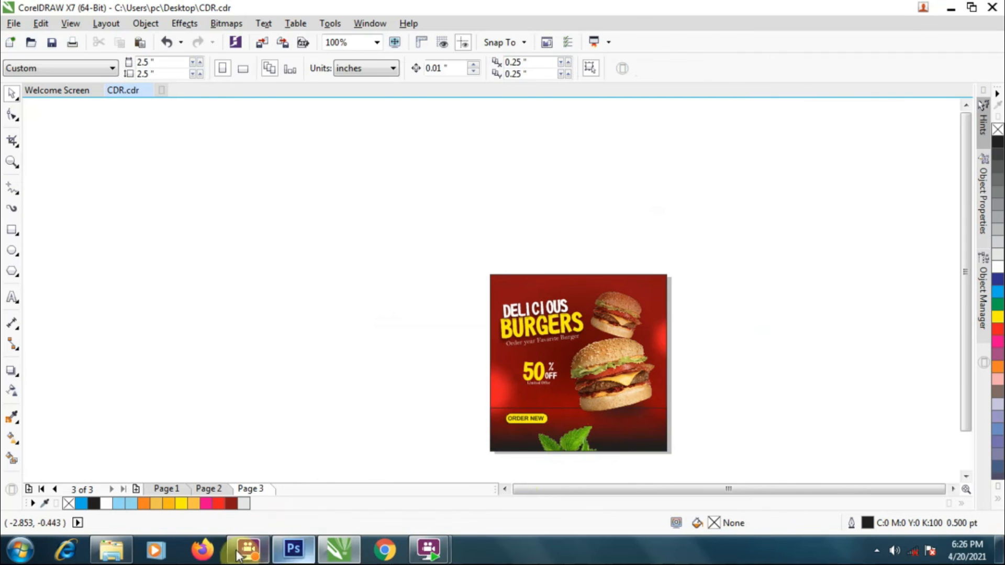
# Bring in the mint leaves image again, shrink it and PowerClip it into the red square at the top edge.
pyautogui.click(237, 556)
pyautogui.moveTo(382, 139); pyautogui.dragTo(659, 242)
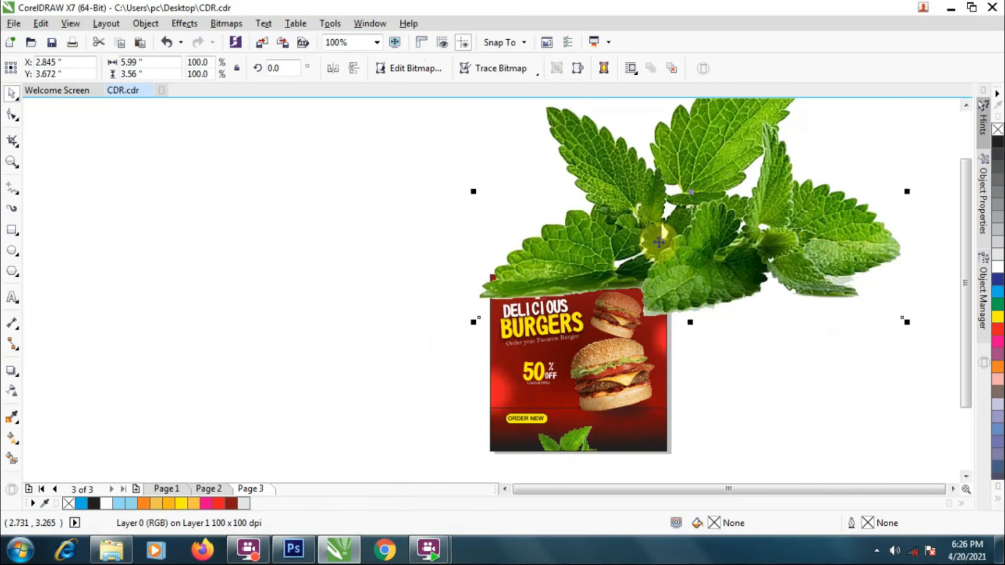
pyautogui.moveTo(947, 323); pyautogui.dragTo(781, 253)
pyautogui.moveTo(702, 225); pyautogui.dragTo(607, 258)
pyautogui.click(608, 326)
# Edit the red square's PowerClip to arrange the mint leaves hanging along the top edge, and finish editing.
pyautogui.rightClick(589, 282)
pyautogui.click(630, 128)
pyautogui.scroll(1, 606, 261)
pyautogui.rightClick(606, 277)
pyautogui.click(686, 174)
pyautogui.click(827, 213)
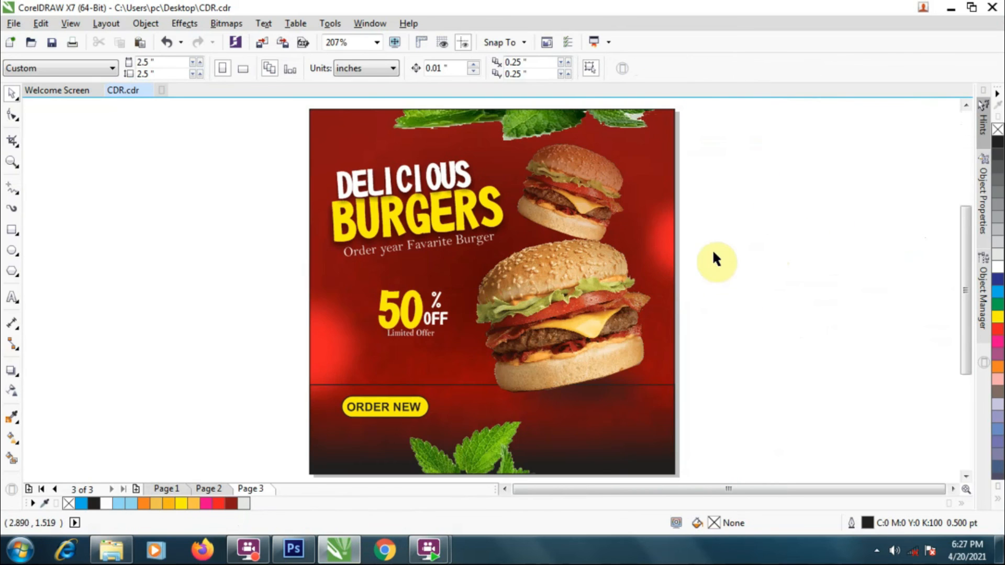